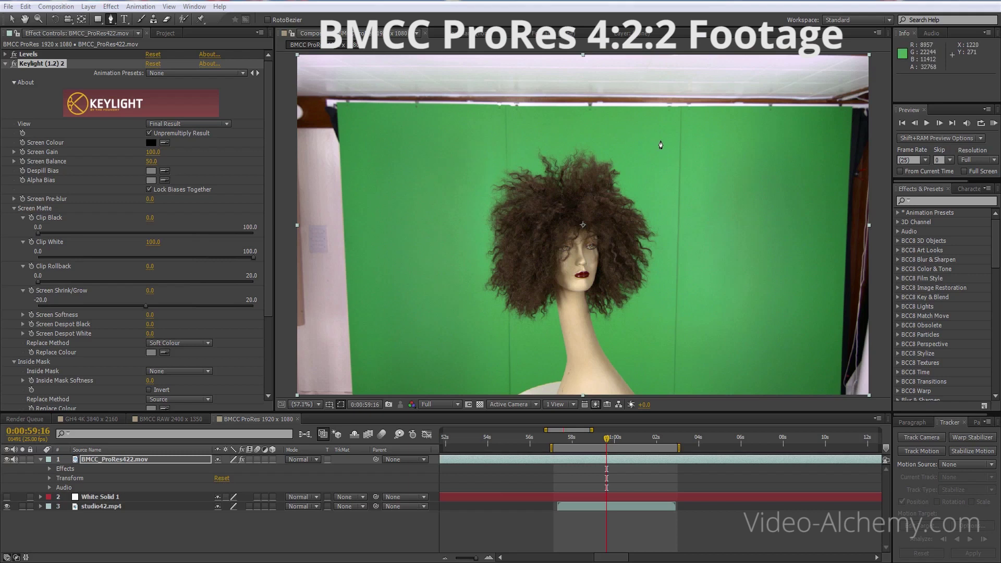
- Draw a closed four-point mask around the mannequin's head and hair on the BMCC_ProRes422.mov layer
{"action": "left_click", "coordinate": [660, 140]}
{"action": "left_click", "coordinate": [659, 336]}
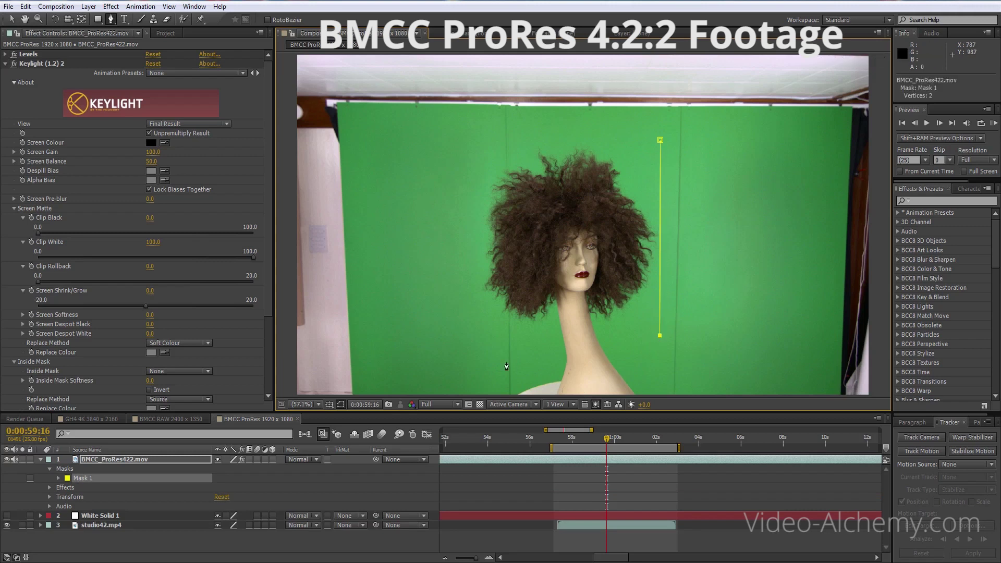
{"action": "left_click", "coordinate": [465, 342]}
{"action": "left_click", "coordinate": [467, 132]}
{"action": "left_click", "coordinate": [660, 140]}
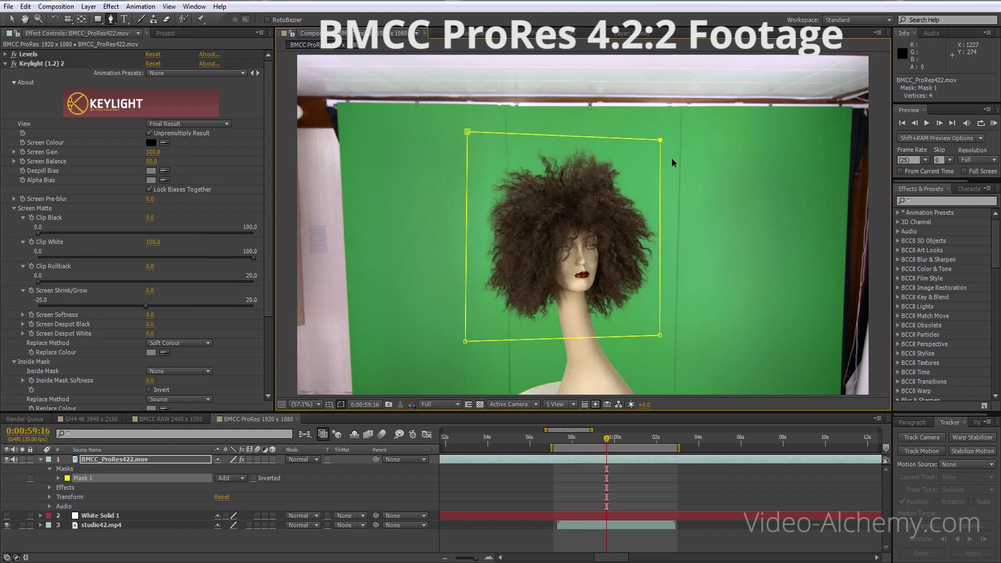
- Hide the studio42.mp4 layer and sample the green backdrop beside the mannequin's hair as Keylight's Screen Colour
{"action": "left_click", "coordinate": [6, 525]}
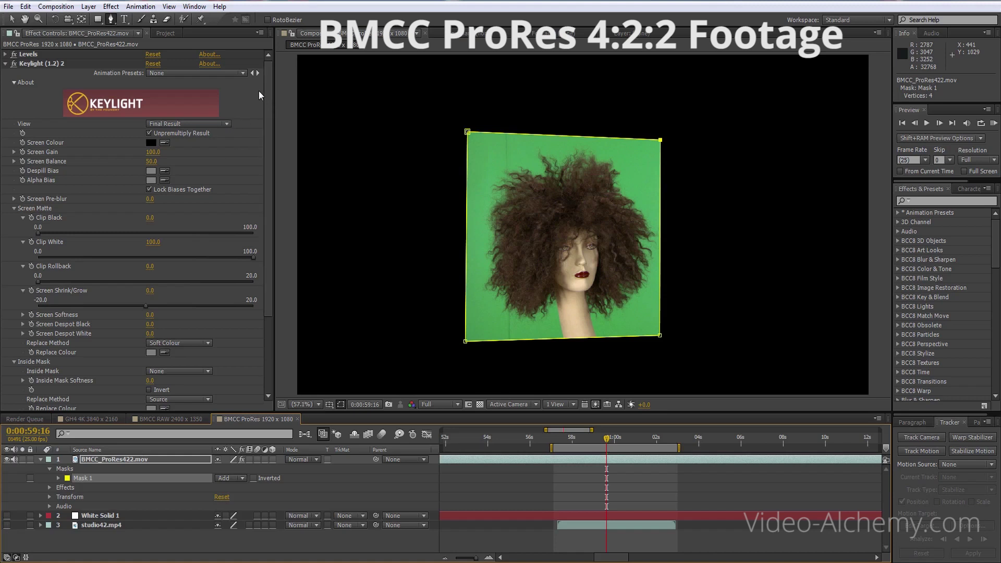
{"action": "left_click", "coordinate": [166, 142]}
{"action": "left_click", "coordinate": [643, 316]}
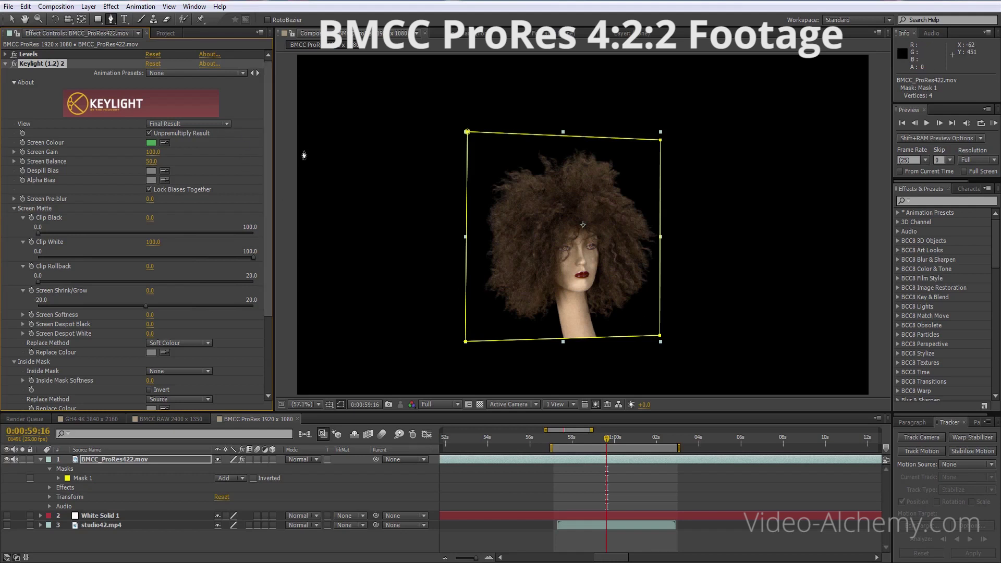
{"action": "key", "text": "slash"}
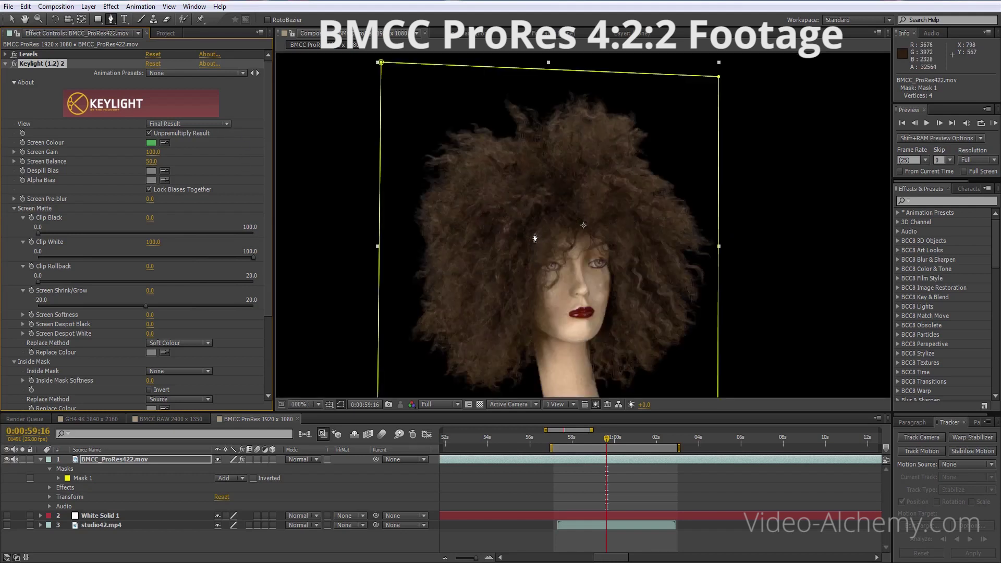
- Switch Keylight's view to Screen Matte and raise Clip Black to about 12 to darken the backdrop around the hair
{"action": "left_click", "coordinate": [11, 19]}
{"action": "left_click", "coordinate": [226, 126]}
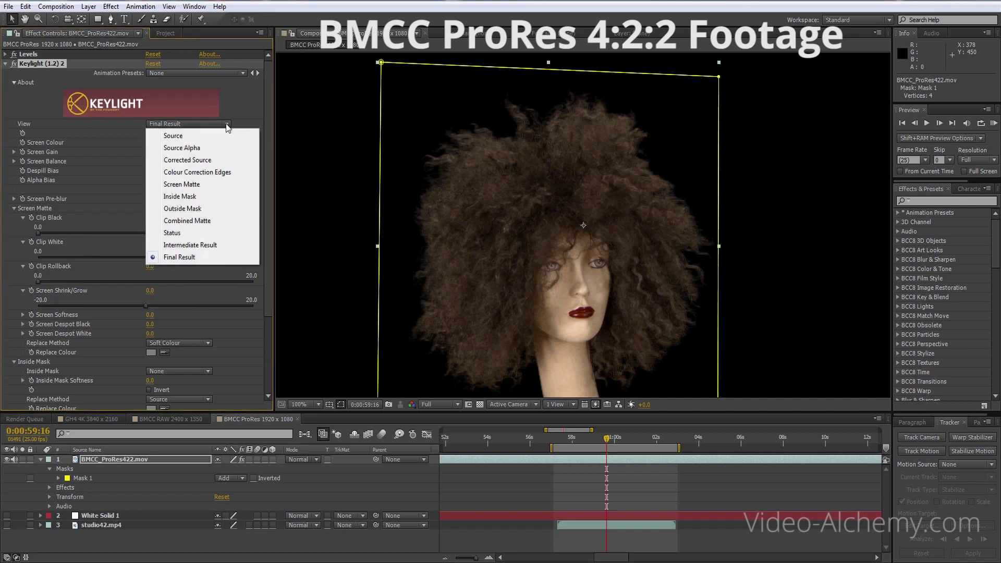
{"action": "left_click", "coordinate": [203, 187]}
{"action": "key", "text": "comma"}
{"action": "key", "text": "comma"}
{"action": "key", "text": "comma"}
{"action": "key", "text": "period"}
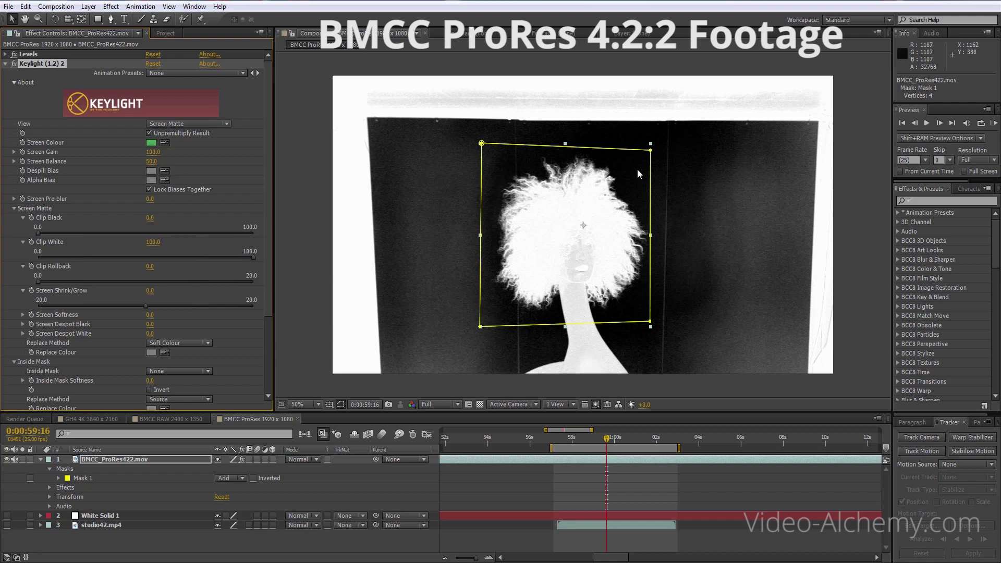
{"action": "left_click_drag", "start_coordinate": [37, 233], "coordinate": [66, 238]}
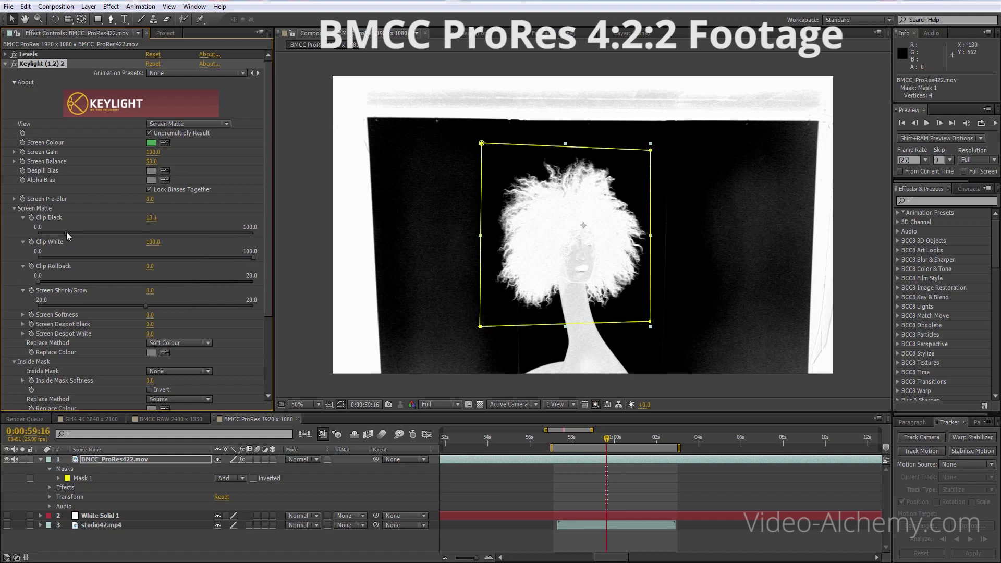
- In Keylight's Status view, set Clip Black to 16.7 and Clip White to 76.0
{"action": "left_click", "coordinate": [223, 123]}
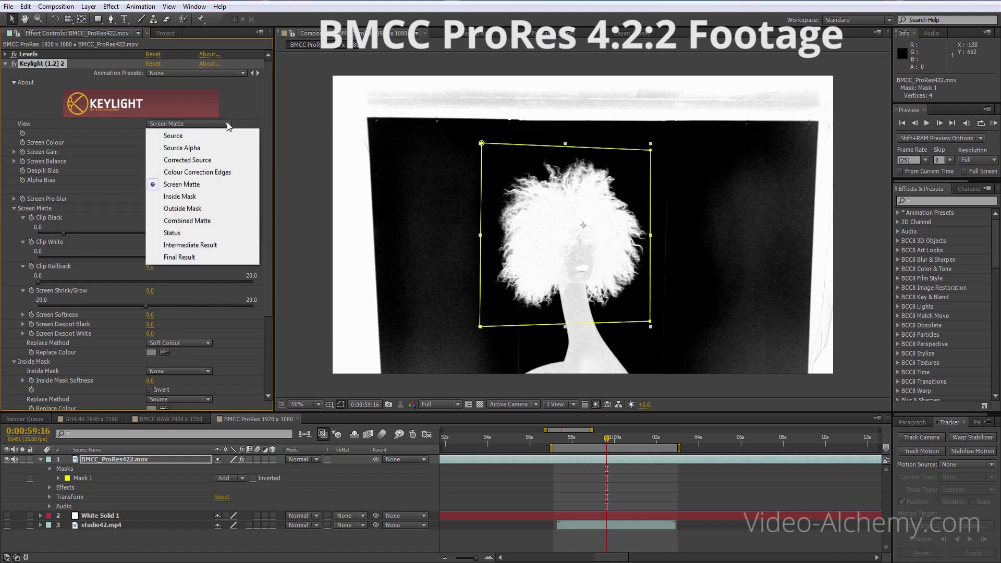
{"action": "left_click", "coordinate": [182, 234]}
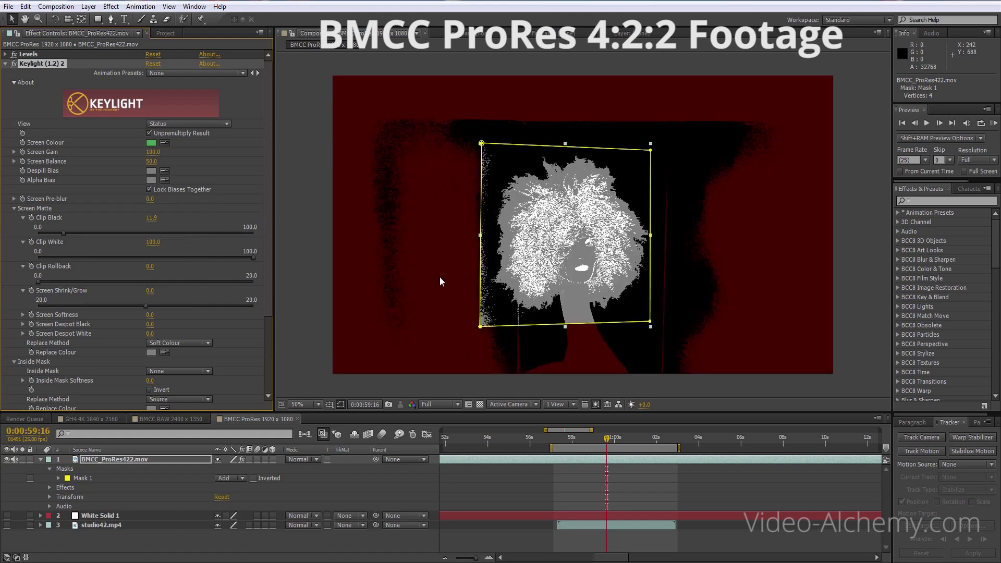
{"action": "left_click_drag", "start_coordinate": [63, 233], "coordinate": [74, 235]}
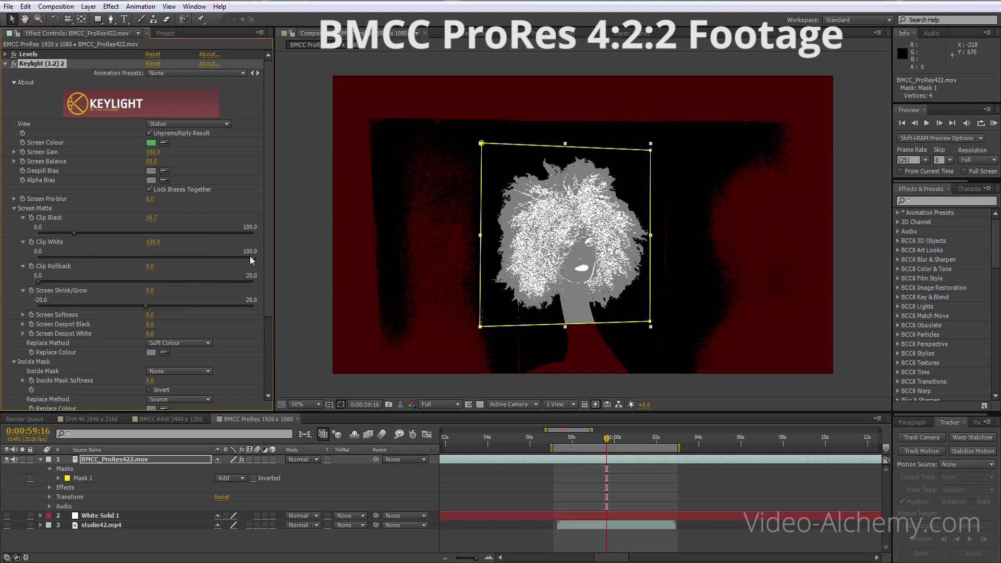
{"action": "mouse_move", "coordinate": [252, 255]}
{"action": "left_mouse_down"}
{"action": "mouse_move", "coordinate": [229, 255]}
{"action": "mouse_move", "coordinate": [251, 255]}
{"action": "left_mouse_up"}
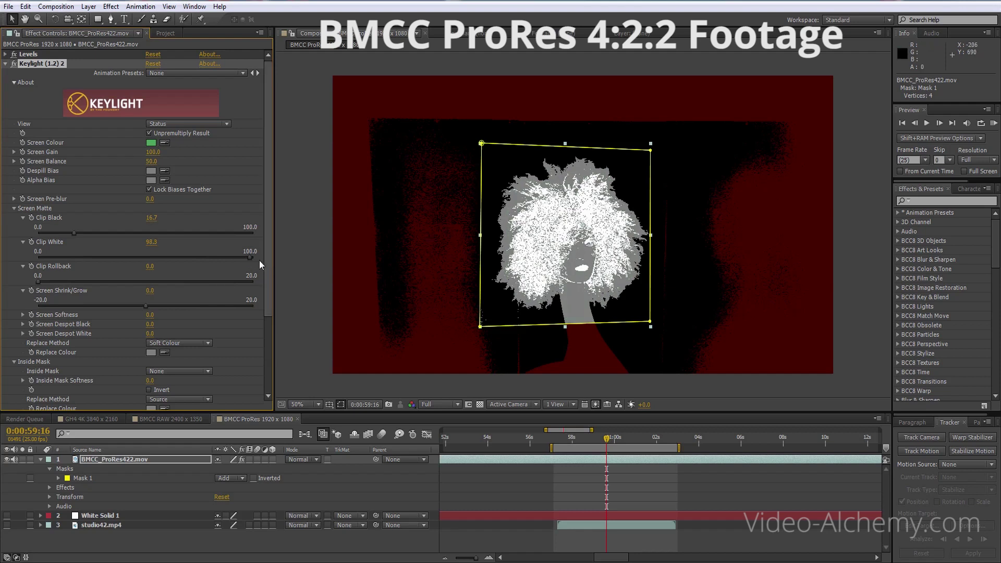
{"action": "left_click_drag", "start_coordinate": [248, 256], "coordinate": [202, 260]}
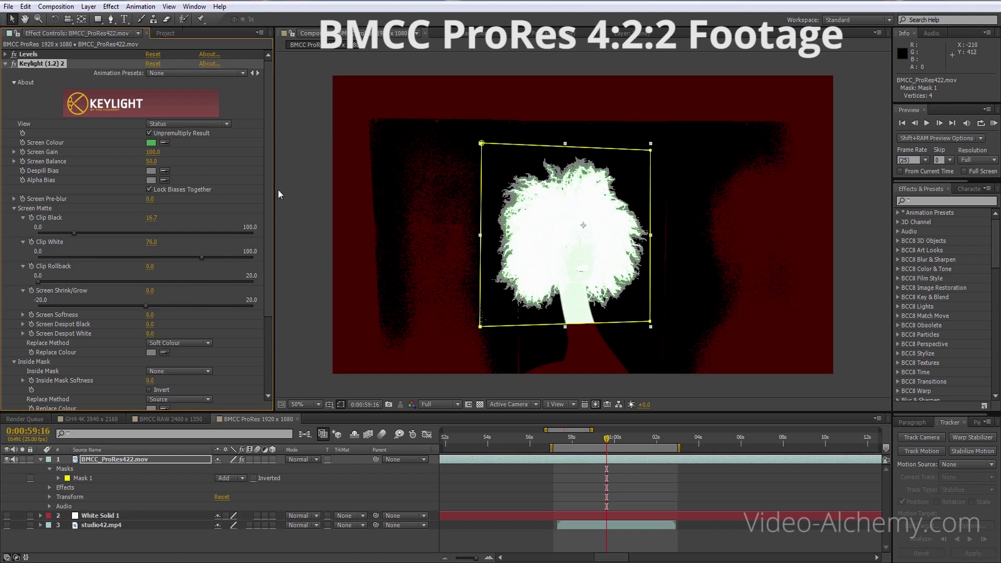
- Return Keylight's view to Final Result and show the White Solid 1 layer behind the keyed head
{"action": "left_click", "coordinate": [227, 123]}
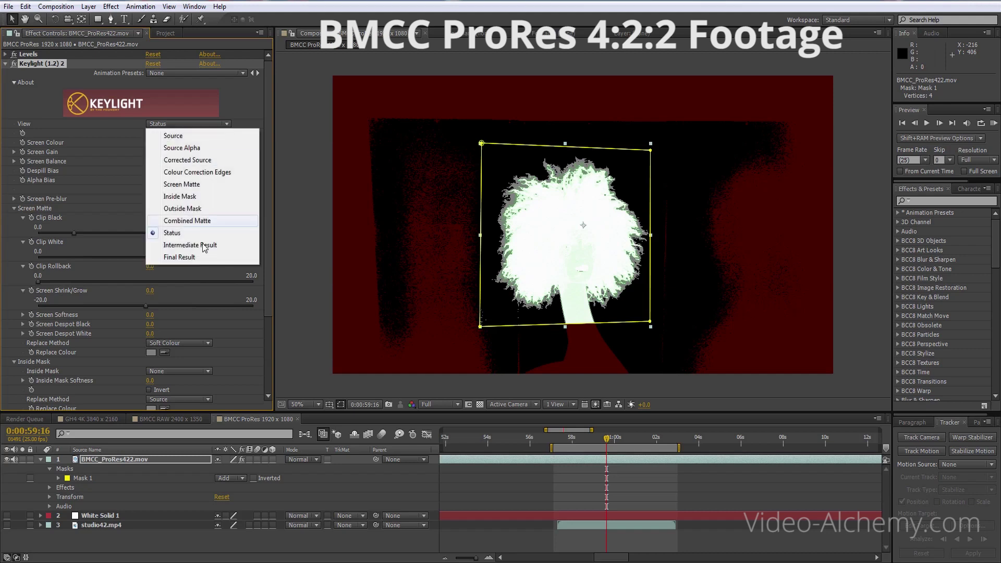
{"action": "left_click", "coordinate": [189, 258]}
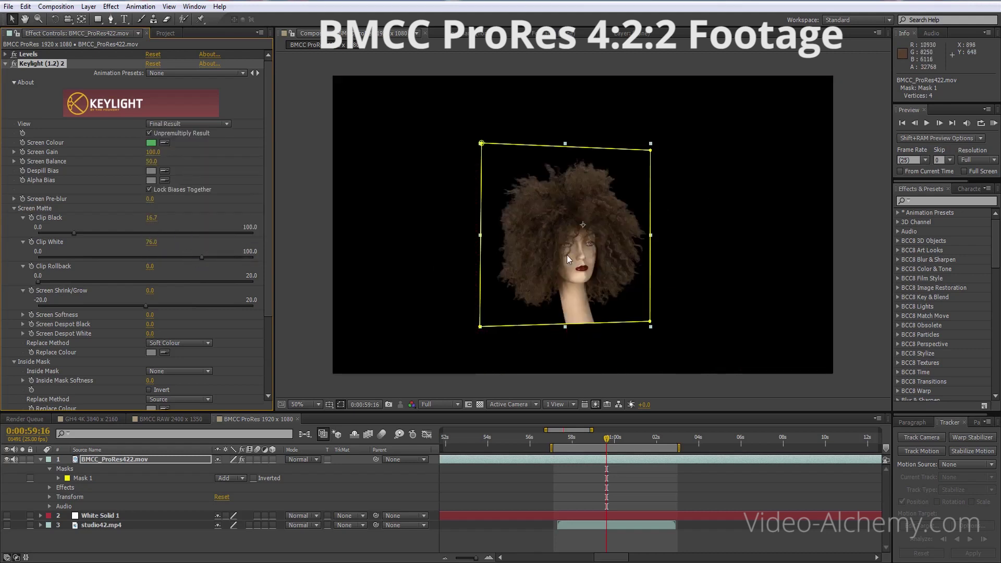
{"action": "key", "text": "period"}
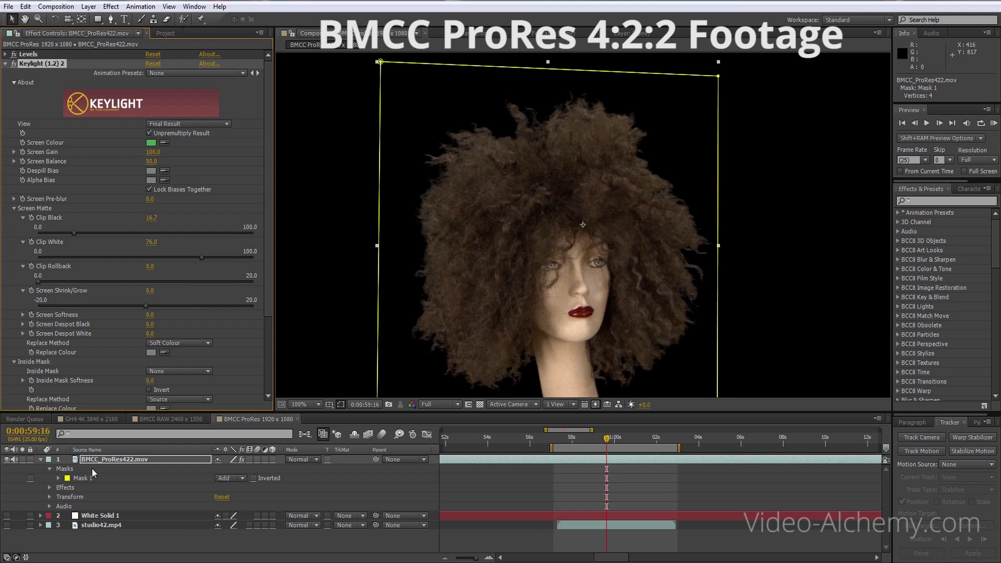
{"action": "left_click", "coordinate": [7, 516]}
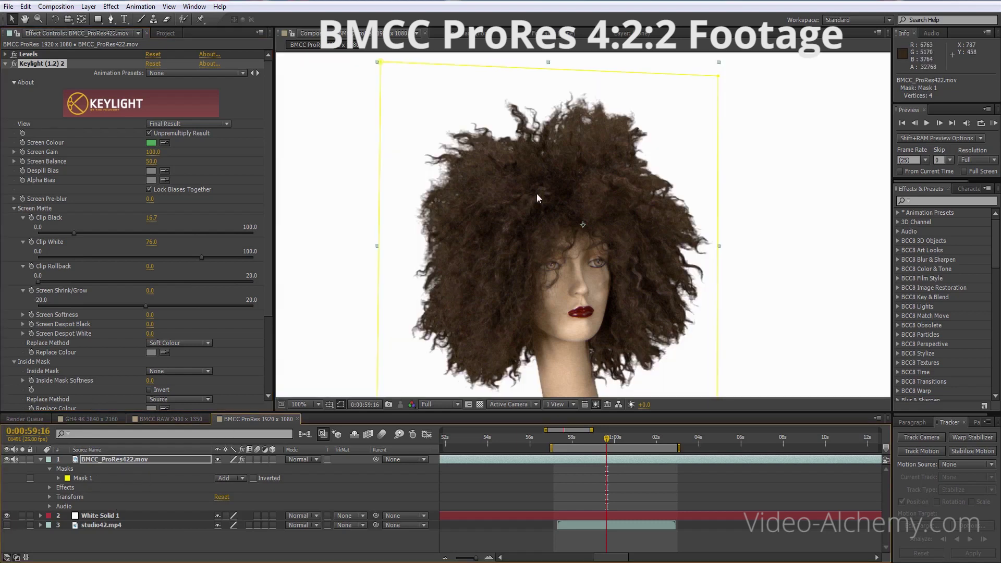
- Toggle the Keylight effect off and on repeatedly to compare the keyed hair edges with the original green screen footage
{"action": "left_click", "coordinate": [15, 63]}
{"action": "left_click", "coordinate": [15, 64]}
{"action": "left_click", "coordinate": [15, 64]}
{"action": "left_click", "coordinate": [15, 64]}
{"action": "left_click", "coordinate": [15, 64]}
{"action": "left_click", "coordinate": [13, 63]}
{"action": "left_click", "coordinate": [13, 63]}
{"action": "left_click", "coordinate": [13, 64]}
{"action": "left_click", "coordinate": [13, 63]}
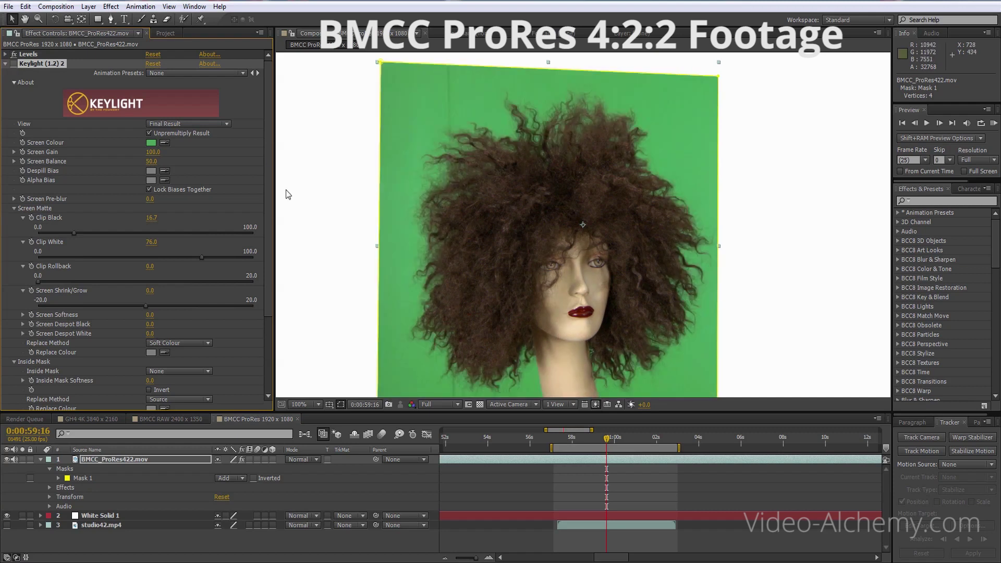
{"action": "left_click", "coordinate": [13, 63]}
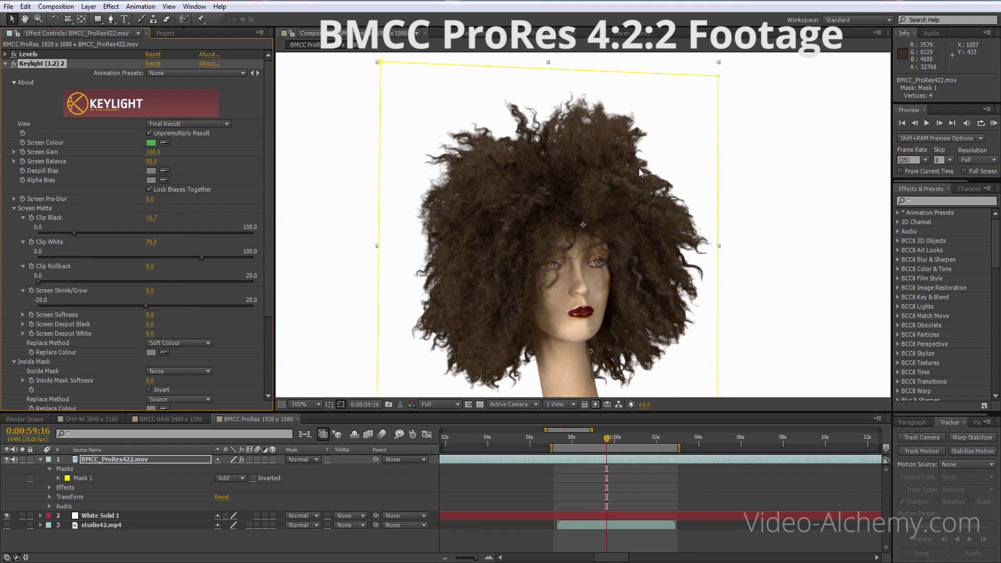
{"action": "left_click", "coordinate": [13, 64]}
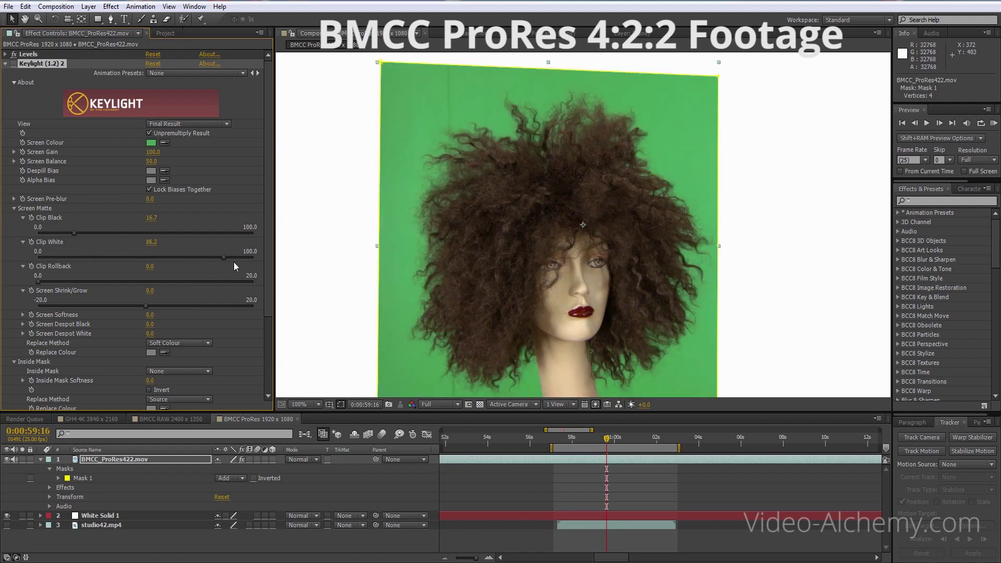
- Try Keylight's Clip White at 100 and at 83.3 to compare the hair detail against the white background
{"action": "mouse_move", "coordinate": [249, 258]}
{"action": "left_mouse_down"}
{"action": "mouse_move", "coordinate": [212, 258]}
{"action": "mouse_move", "coordinate": [256, 261]}
{"action": "mouse_move", "coordinate": [209, 257]}
{"action": "mouse_move", "coordinate": [260, 261]}
{"action": "mouse_move", "coordinate": [243, 259]}
{"action": "left_mouse_up"}
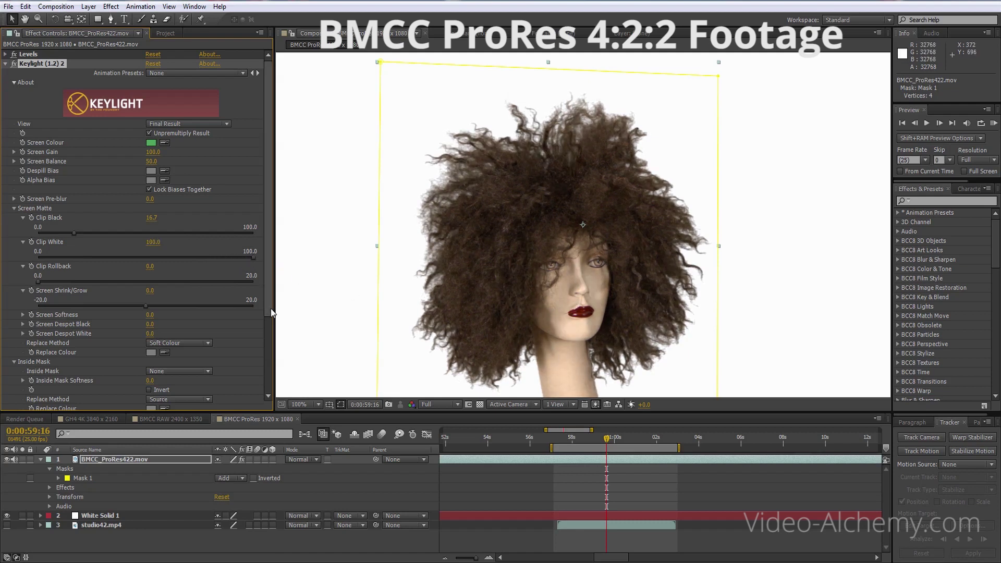
{"action": "mouse_move", "coordinate": [254, 257]}
{"action": "left_mouse_down"}
{"action": "mouse_move", "coordinate": [203, 255]}
{"action": "mouse_move", "coordinate": [258, 258]}
{"action": "left_mouse_up"}
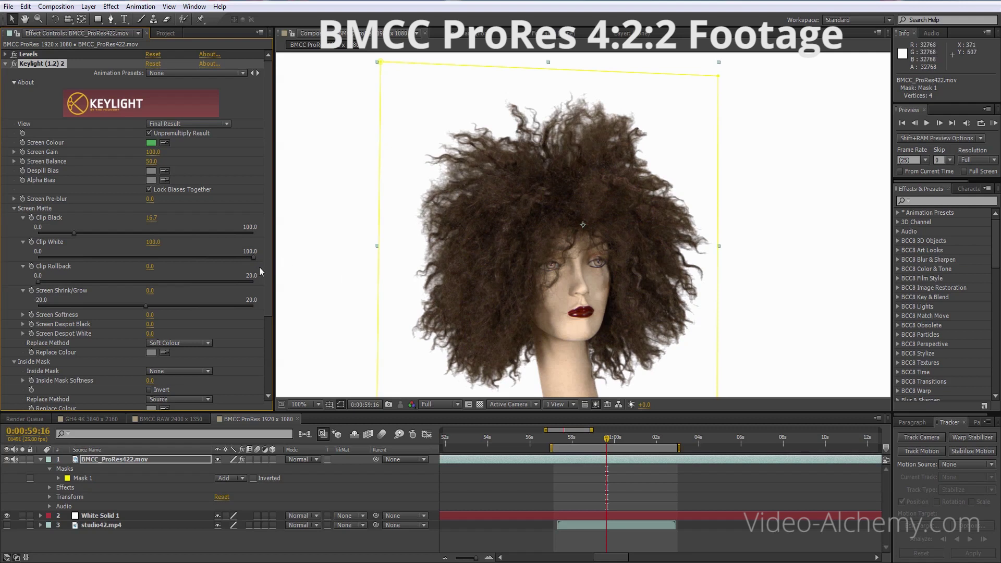
{"action": "left_click_drag", "start_coordinate": [252, 256], "coordinate": [218, 258]}
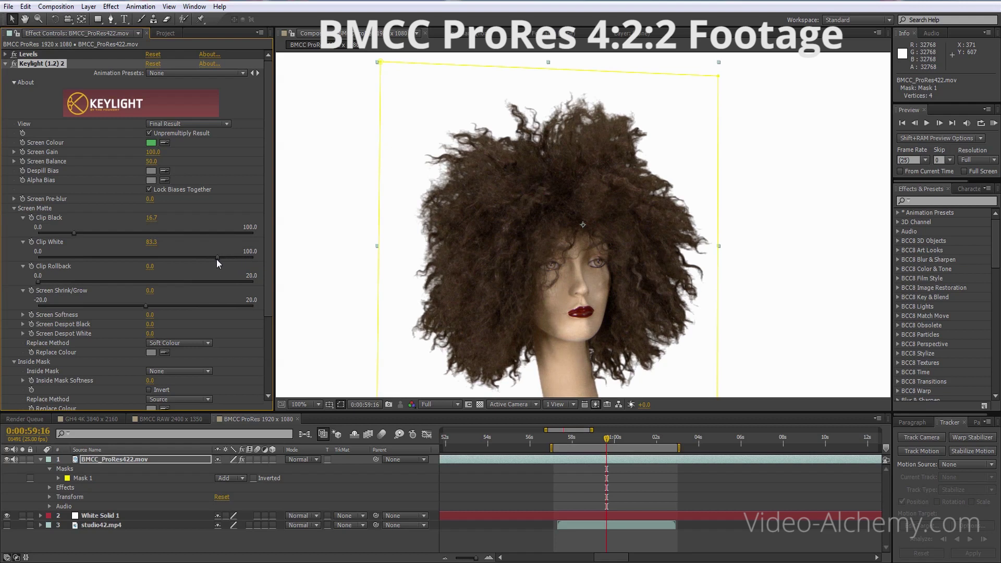
- Set Clip White to 77.5 in Keylight's Status view, and return to Final Result to inspect the whole keyed head
{"action": "left_click", "coordinate": [202, 123]}
{"action": "left_click", "coordinate": [182, 233]}
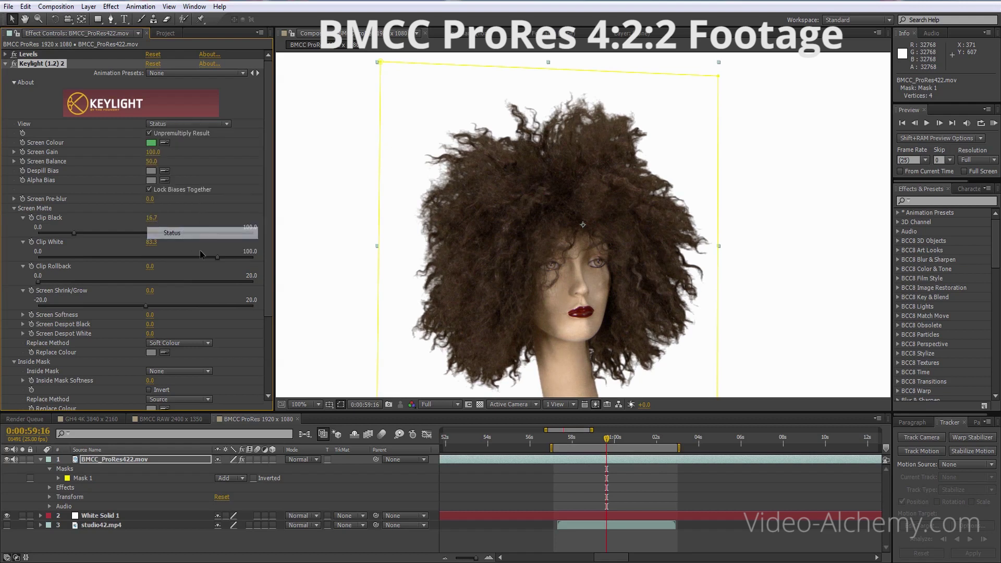
{"action": "mouse_move", "coordinate": [215, 257]}
{"action": "left_mouse_down"}
{"action": "mouse_move", "coordinate": [242, 260]}
{"action": "mouse_move", "coordinate": [206, 259]}
{"action": "left_mouse_up"}
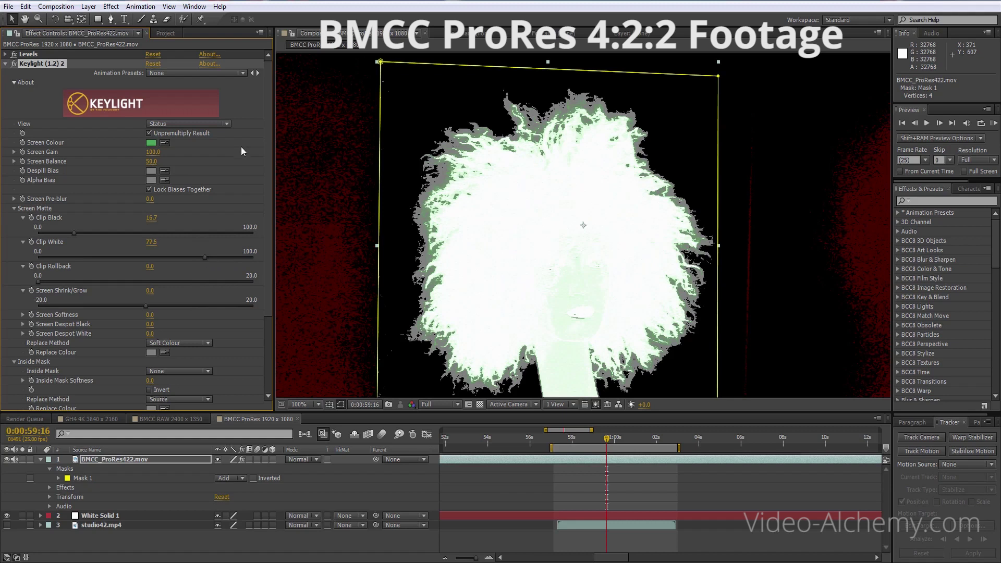
{"action": "left_click", "coordinate": [225, 123]}
{"action": "left_click", "coordinate": [185, 258]}
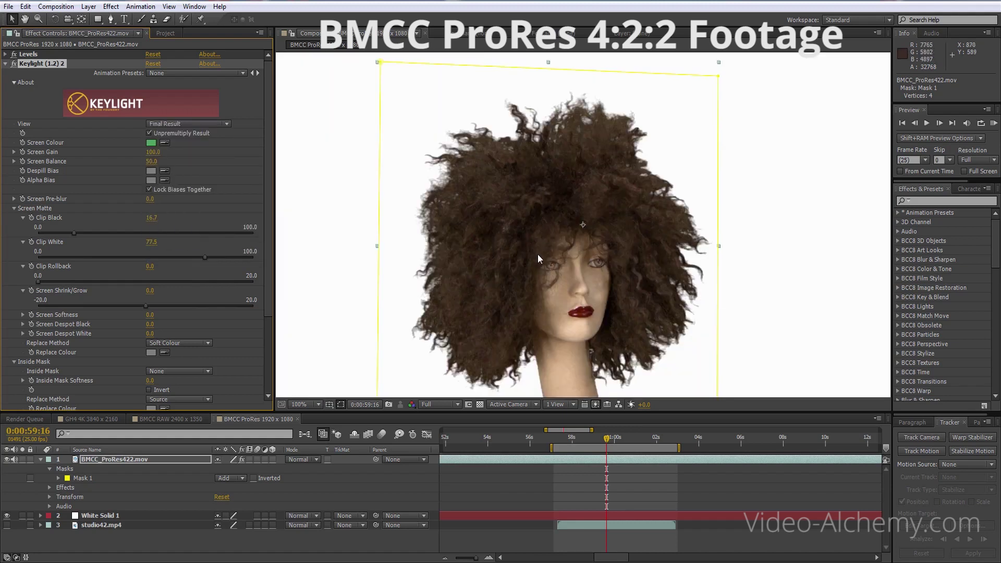
{"action": "scroll", "coordinate": [549, 284], "scroll_direction": "down", "scroll_amount": 1}
{"action": "scroll", "coordinate": [549, 284], "scroll_direction": "up", "scroll_amount": 1}
{"action": "scroll", "coordinate": [550, 283], "scroll_direction": "down", "scroll_amount": 2}
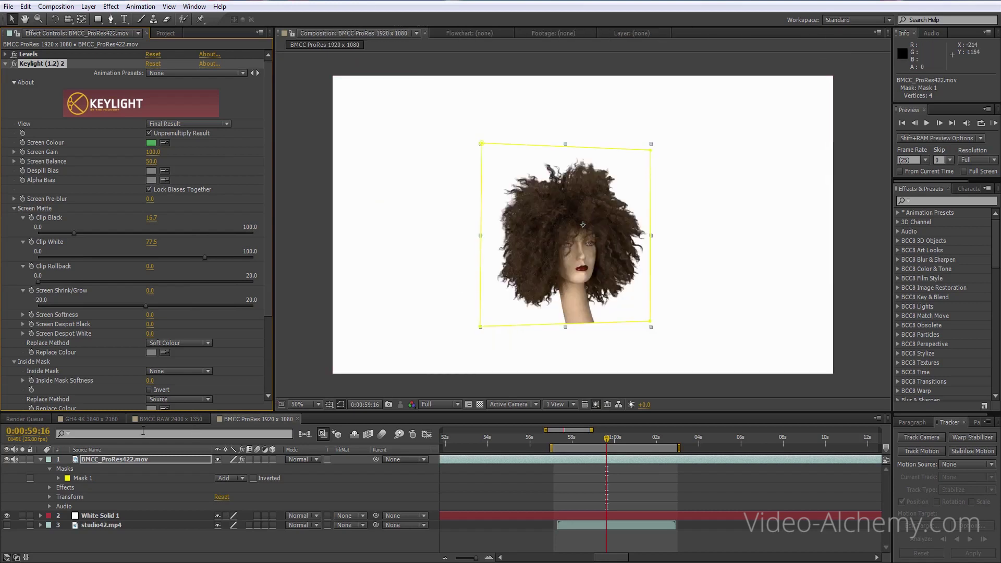
- Open the BMCC RAW 2400 x 1350 composition and draw a closed four-point mask around the mannequin's head and hair
{"action": "left_click", "coordinate": [156, 419]}
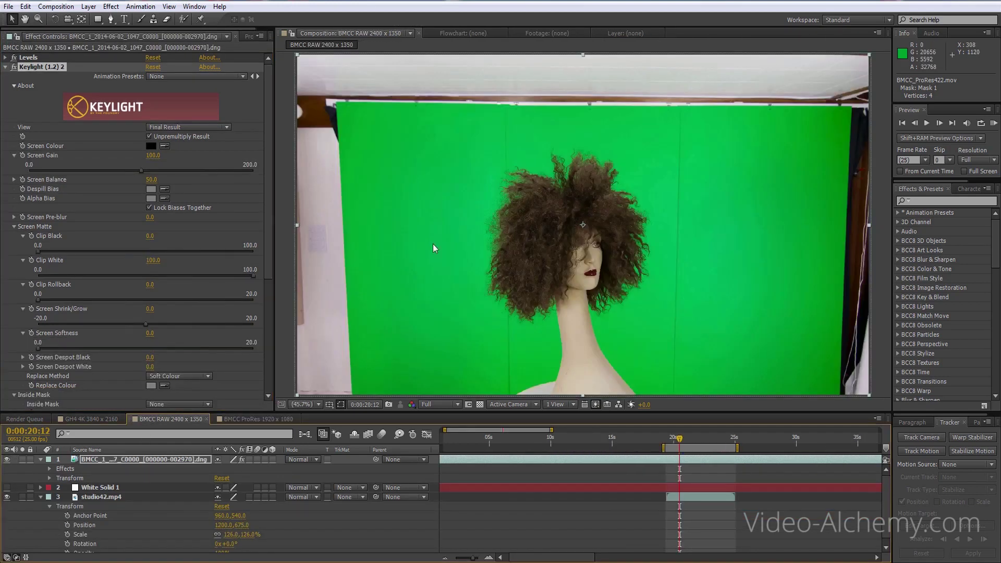
{"action": "left_click", "coordinate": [111, 20]}
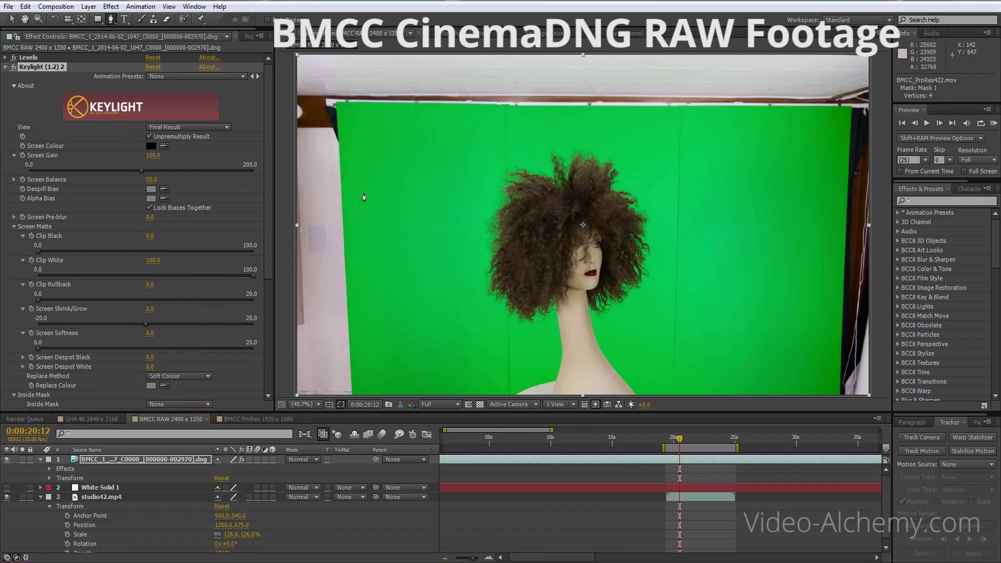
{"action": "left_click", "coordinate": [655, 134]}
{"action": "left_click", "coordinate": [656, 332]}
{"action": "left_click", "coordinate": [467, 334]}
{"action": "left_click", "coordinate": [465, 135]}
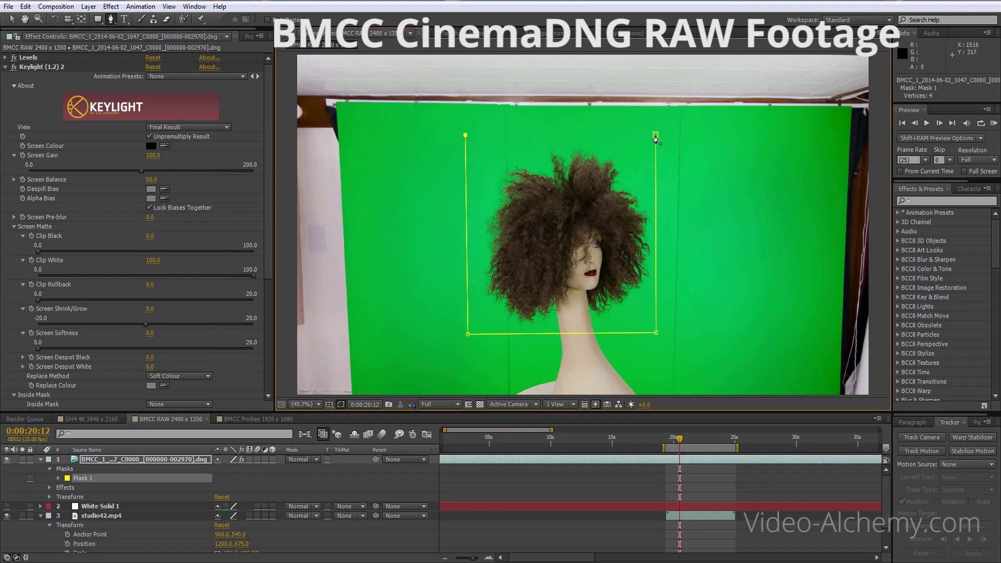
{"action": "left_click", "coordinate": [656, 134]}
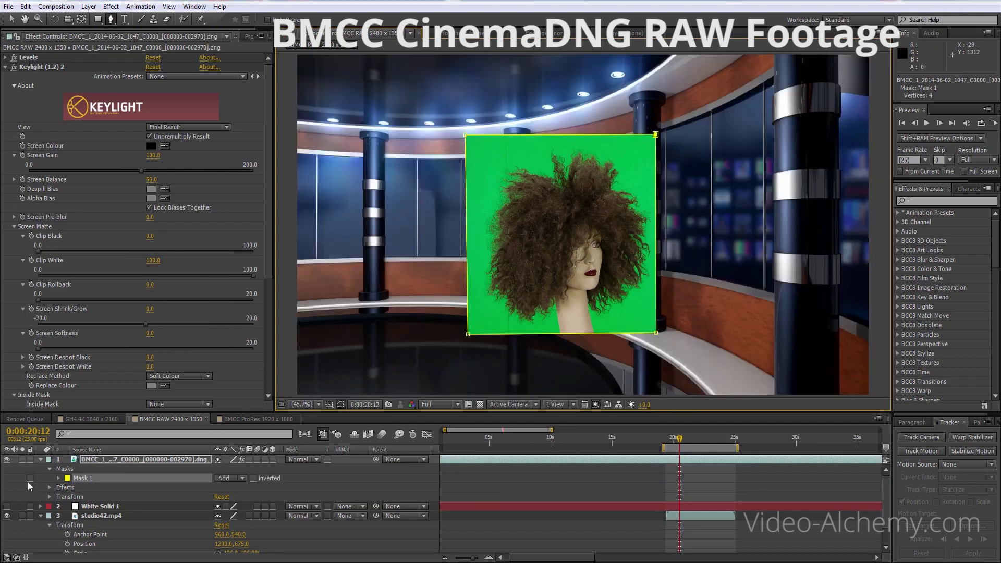
- Hide studio42.mp4 in the RAW composition, key the green backdrop with Keylight's Screen Colour, and inspect the hair edges up close
{"action": "left_click", "coordinate": [6, 516]}
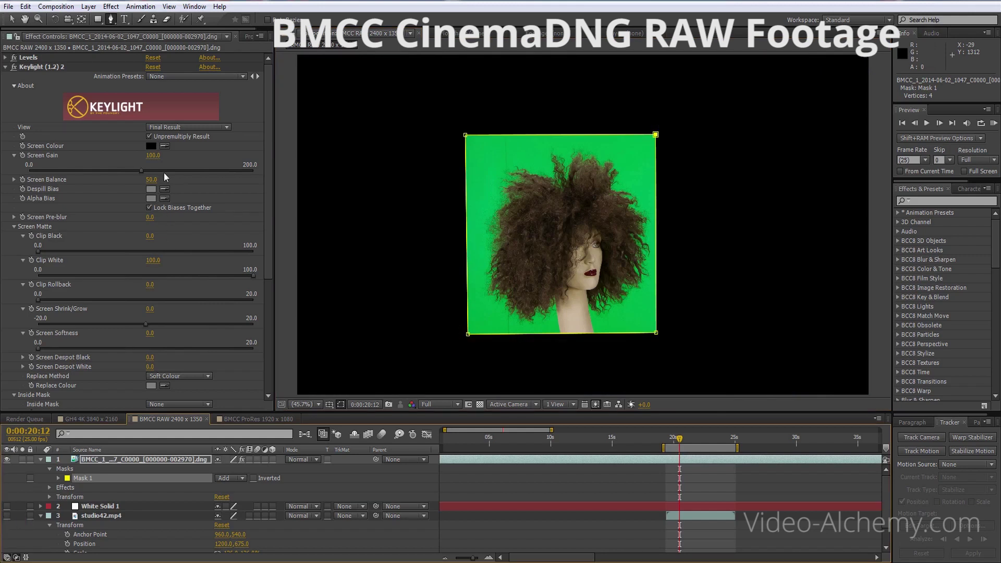
{"action": "left_click", "coordinate": [165, 146]}
{"action": "left_click", "coordinate": [636, 310]}
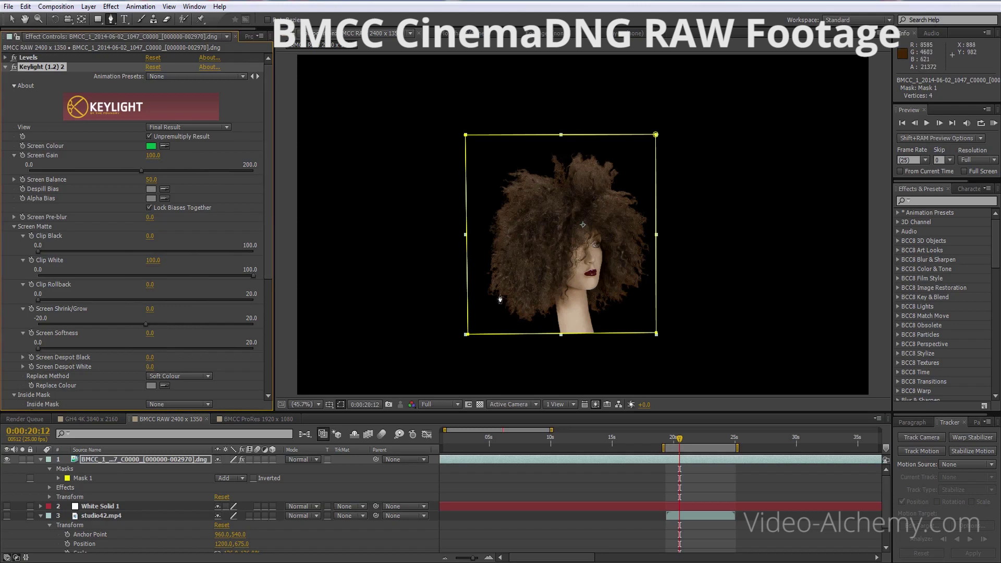
{"action": "key", "text": "slash"}
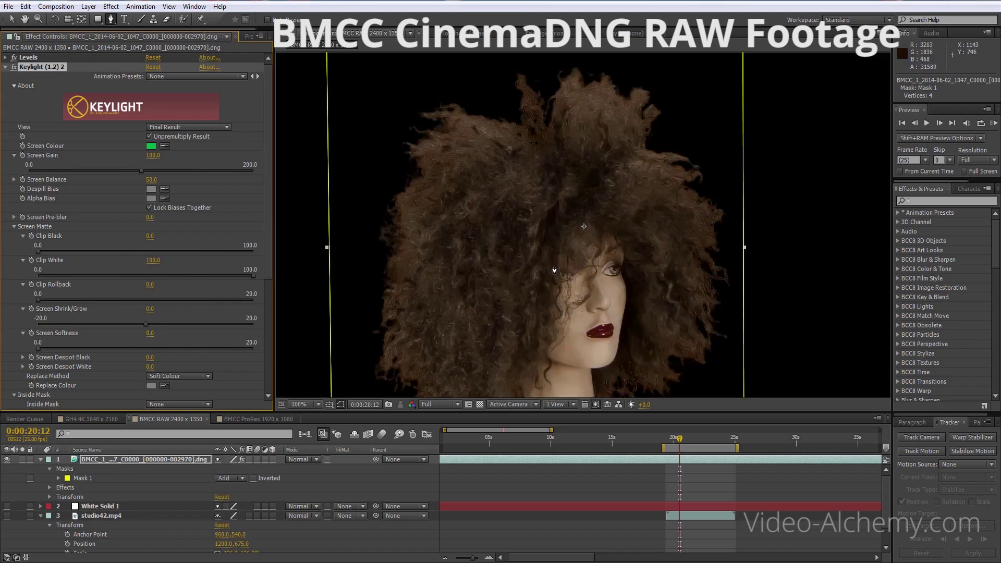
{"action": "key", "text": "period"}
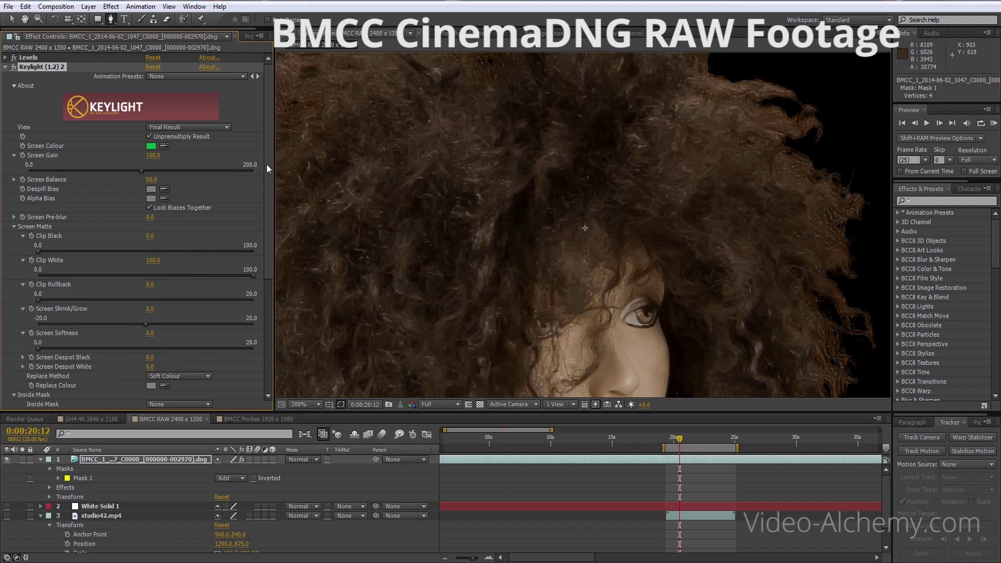
- Compare the hair edges against black with Keylight's Unpremultiply Result turned off and on
{"action": "left_click", "coordinate": [150, 137]}
{"action": "left_click", "coordinate": [150, 137]}
{"action": "left_click", "coordinate": [150, 137]}
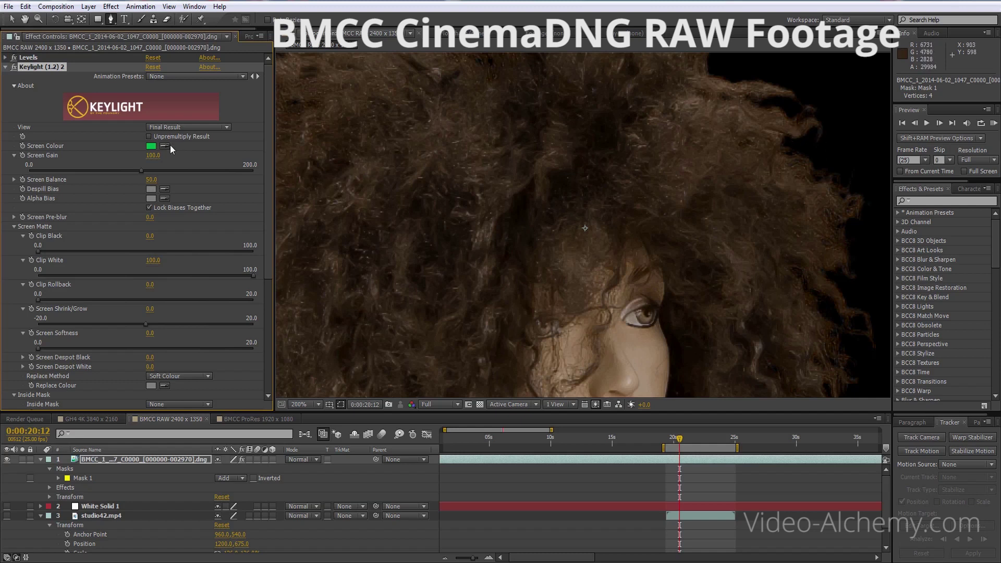
{"action": "left_click", "coordinate": [149, 136]}
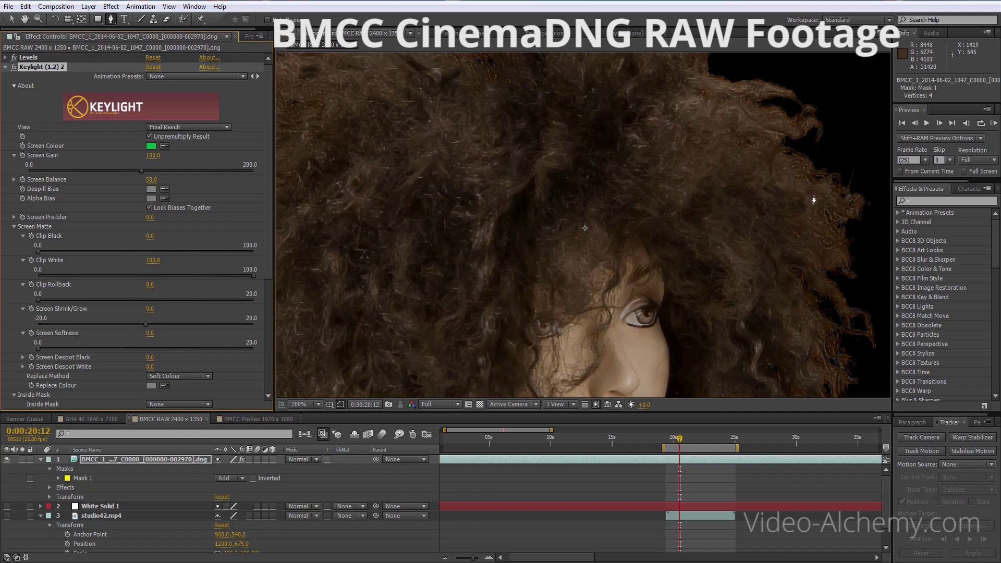
- Show studio42.mp4 behind the keyed head and turn off Unpremultiply Result in Keylight
{"action": "key", "text": "comma"}
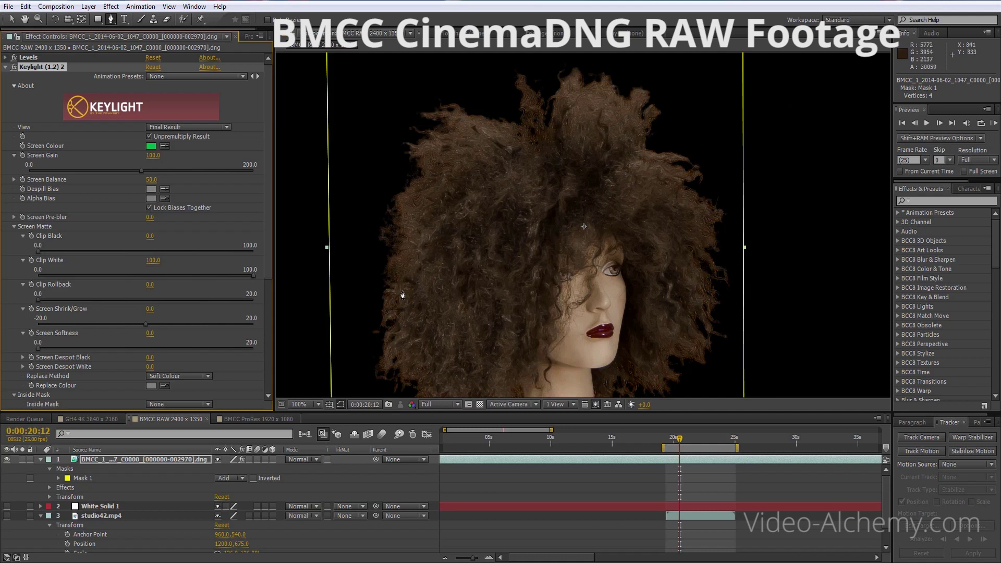
{"action": "left_click", "coordinate": [6, 515]}
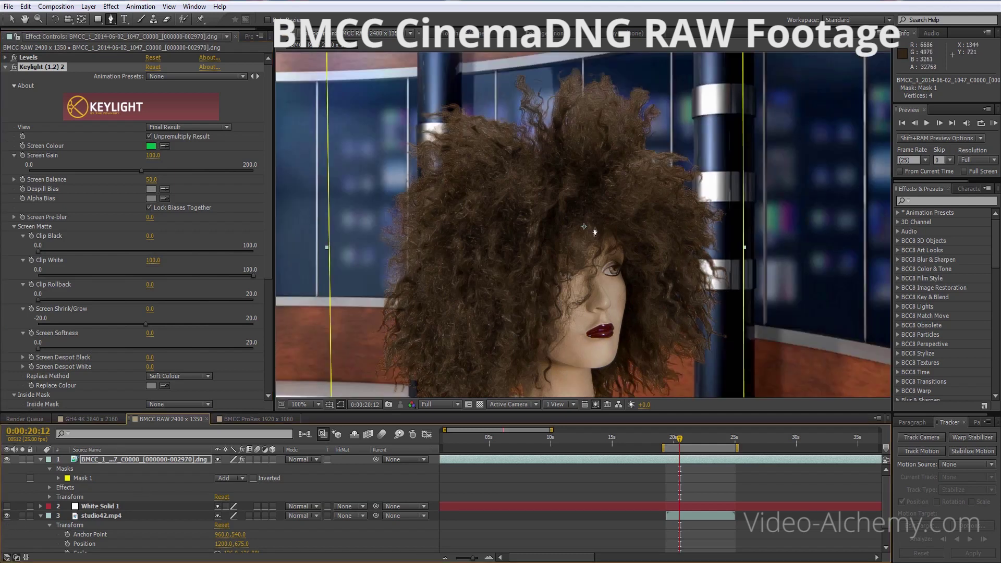
{"action": "left_click", "coordinate": [150, 137]}
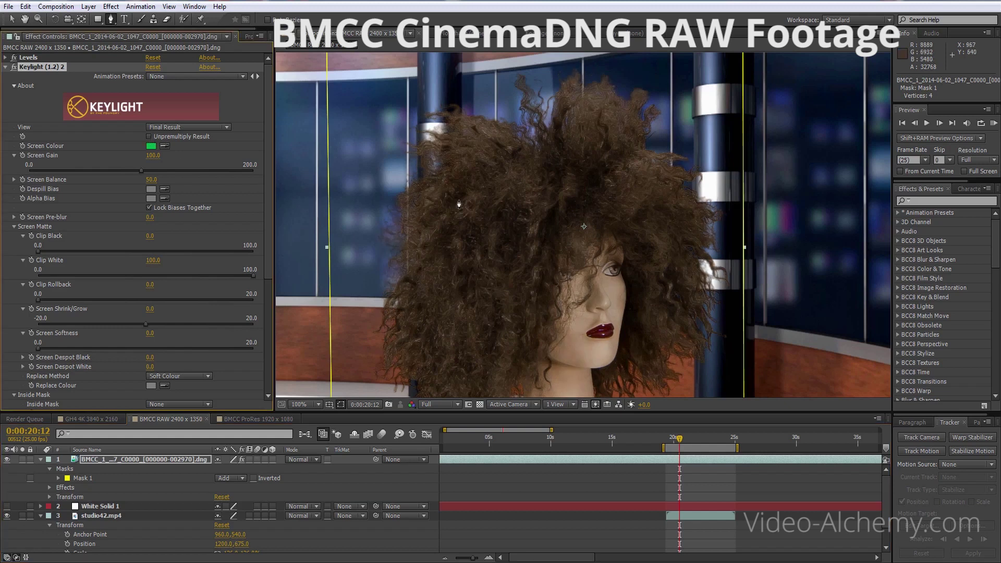
{"action": "left_click", "coordinate": [499, 262]}
- Compare the hair edges over the studio background with the Simple Choker effect disabled and enabled
{"action": "scroll", "coordinate": [260, 162], "scroll_direction": "down", "scroll_amount": 5}
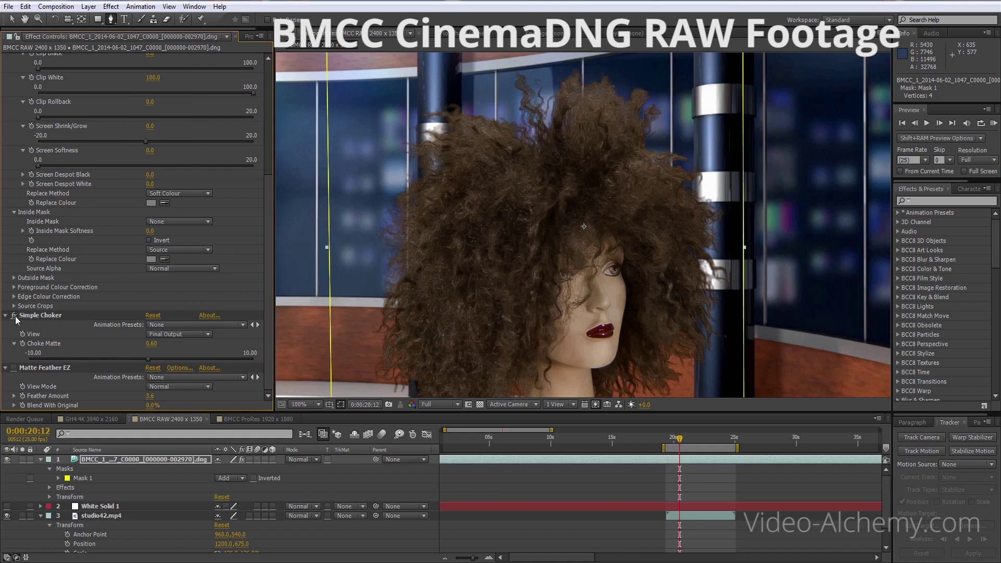
{"action": "left_click", "coordinate": [14, 315]}
{"action": "left_click", "coordinate": [14, 316]}
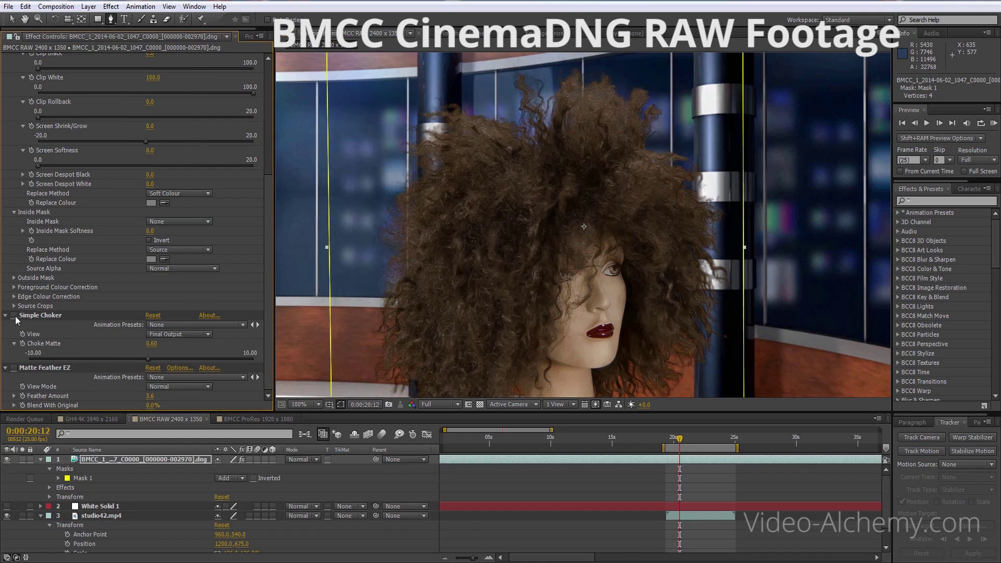
{"action": "left_click", "coordinate": [14, 316]}
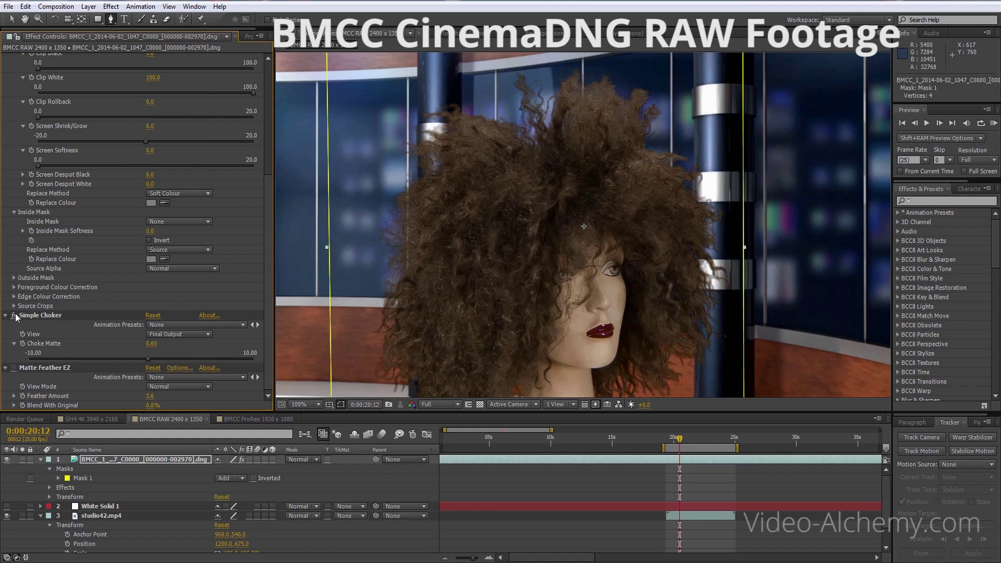
{"action": "left_click", "coordinate": [14, 315]}
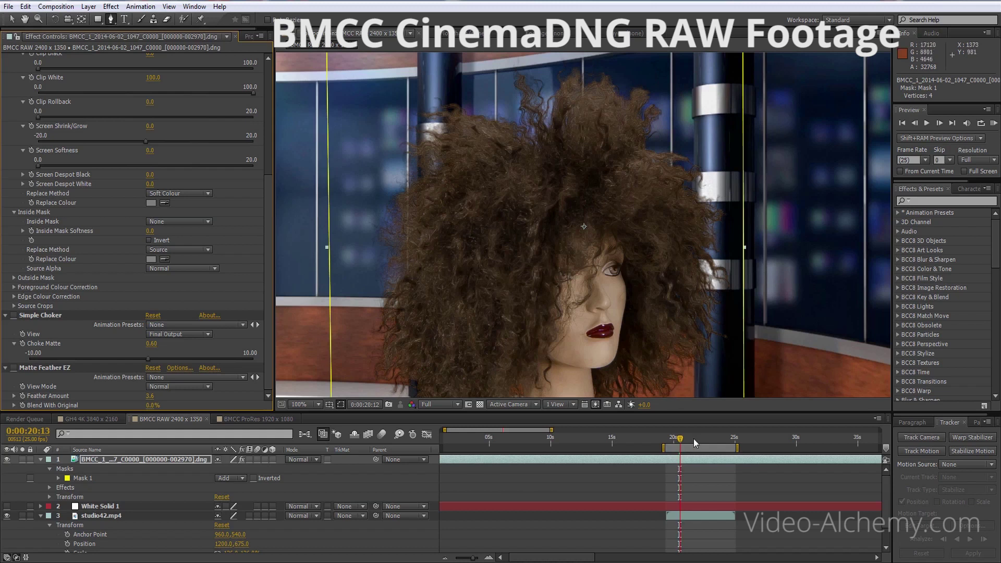
- Check the key on other frames, settle on 0:00:23:05, and enable Simple Choker
{"action": "left_click", "coordinate": [716, 442]}
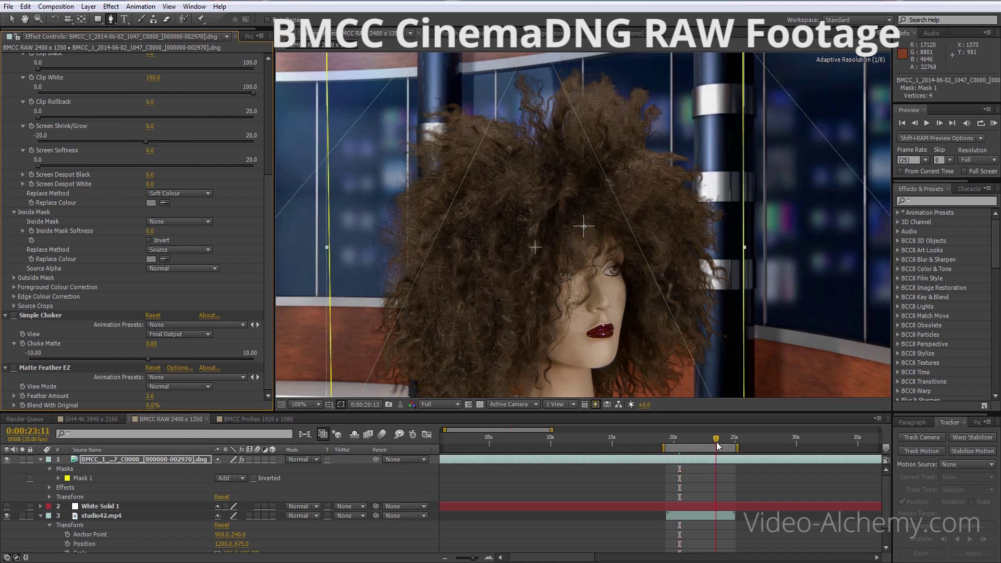
{"action": "left_click_drag", "start_coordinate": [718, 444], "coordinate": [704, 446]}
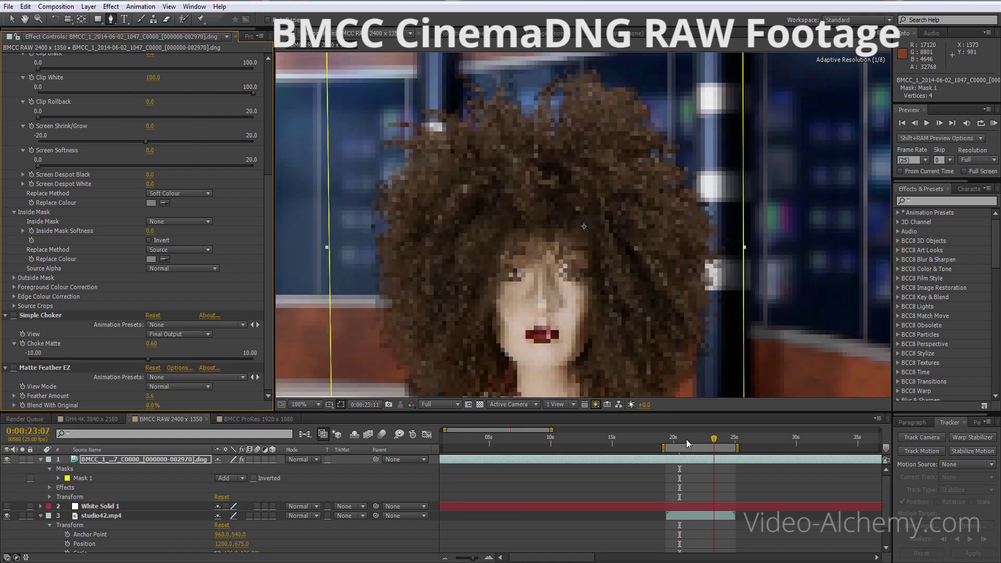
{"action": "left_click", "coordinate": [687, 443]}
{"action": "left_click", "coordinate": [712, 439]}
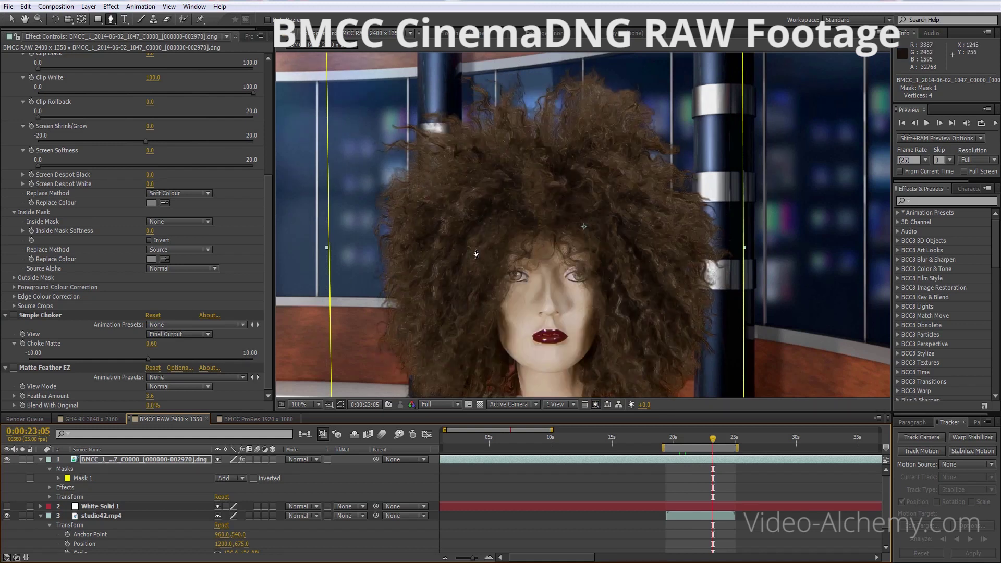
{"action": "left_click", "coordinate": [14, 315]}
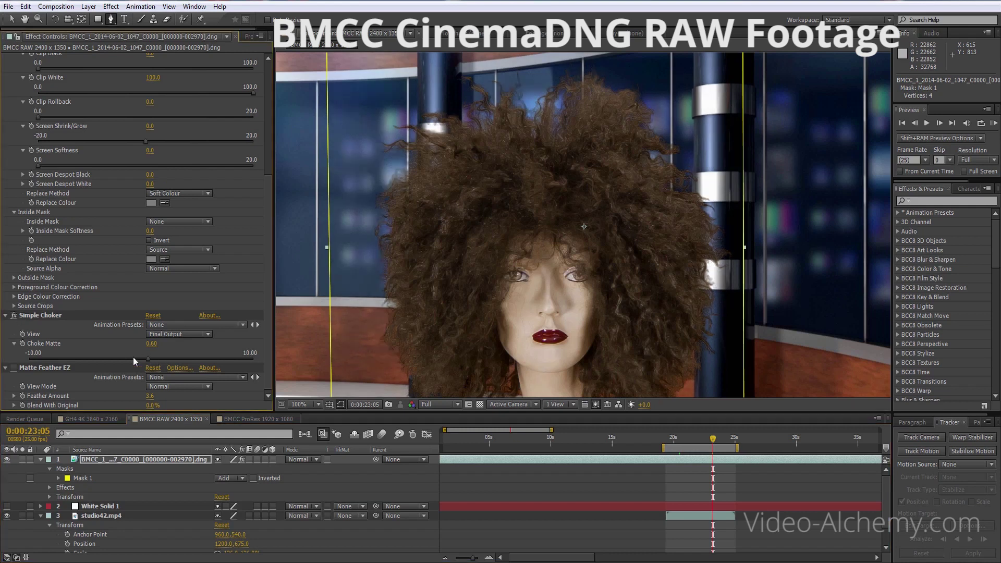
- Hide studio42.mp4 and show White Solid 1 to view the whole keyed head against white
{"action": "scroll", "coordinate": [271, 265], "scroll_direction": "up", "scroll_amount": 5}
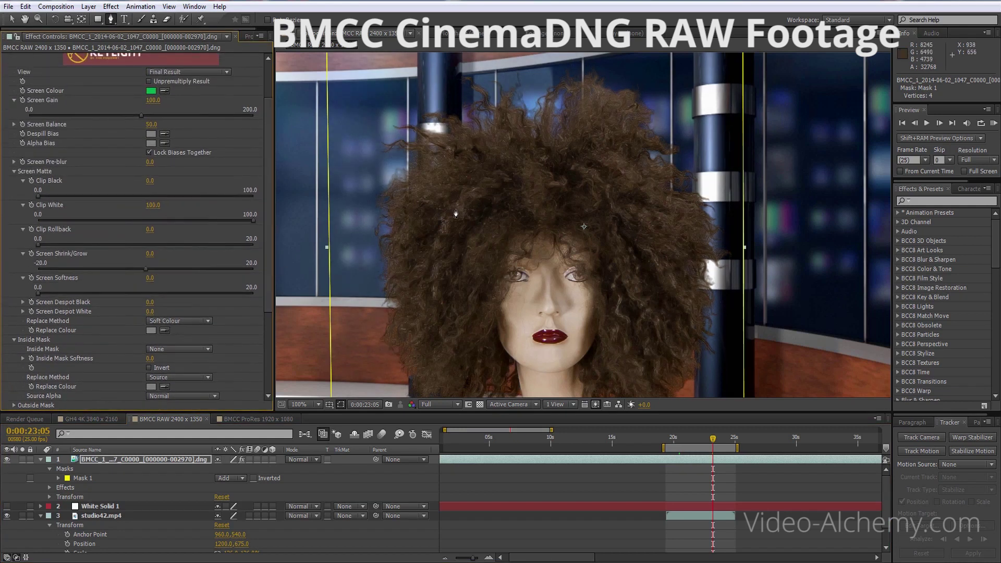
{"action": "left_click", "coordinate": [7, 516]}
{"action": "left_click", "coordinate": [7, 506]}
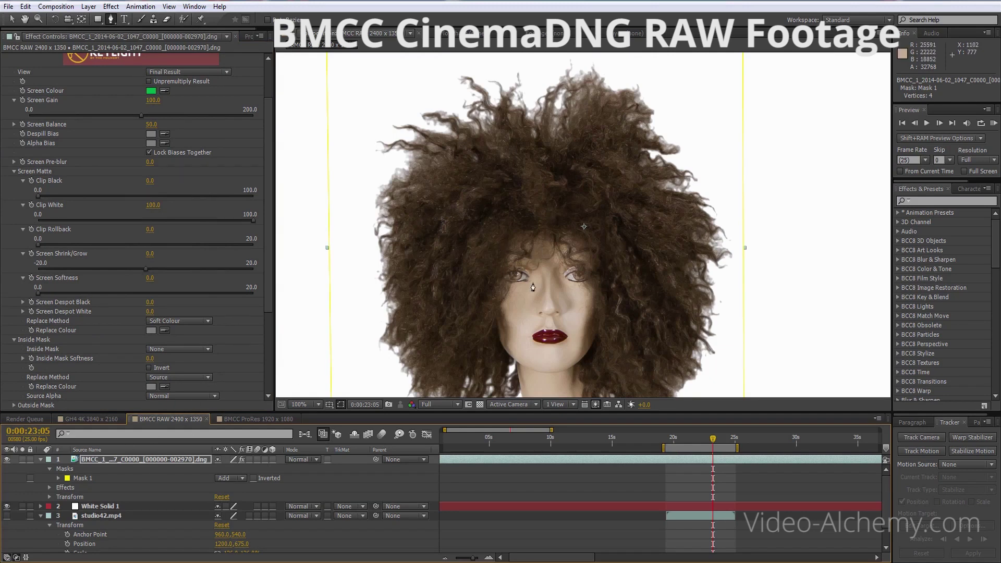
{"action": "key", "text": "comma"}
{"action": "key", "text": "comma"}
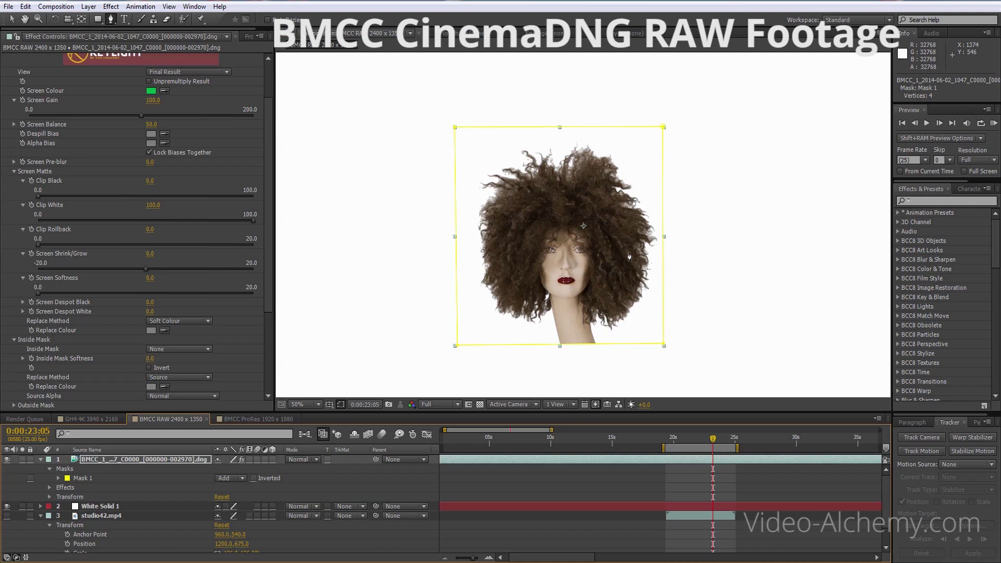
- Open the GH4 4K 3840 x 2160 composition and examine the hair edges against the green screen at up to 200% magnification
{"action": "left_click", "coordinate": [86, 419]}
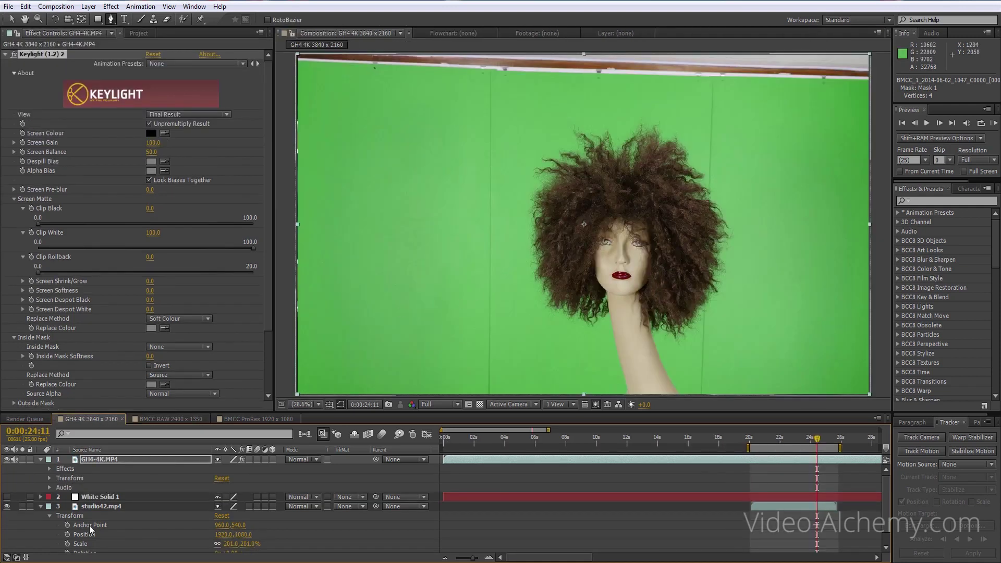
{"action": "key", "text": "slash"}
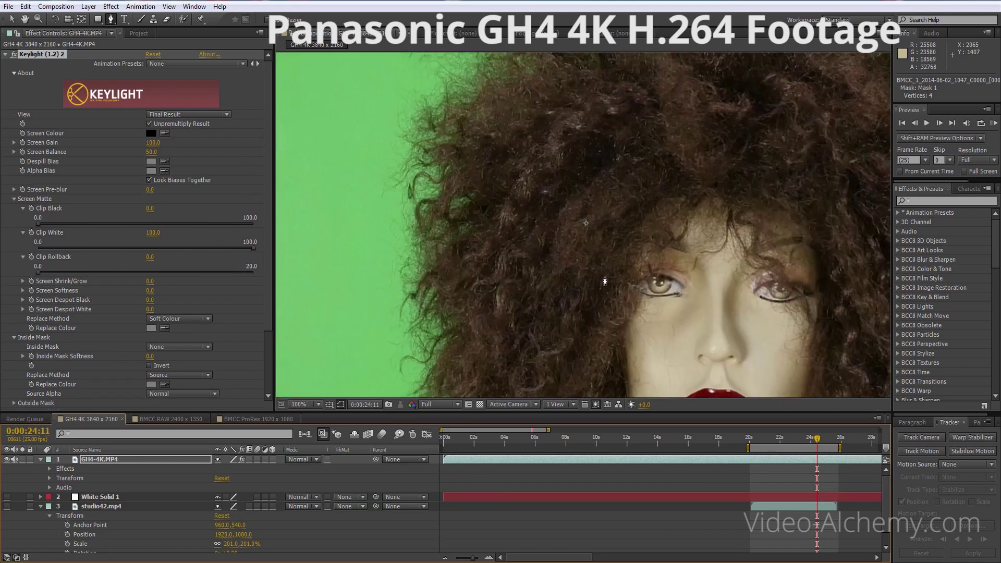
{"action": "key", "text": "comma"}
{"action": "key", "text": "comma"}
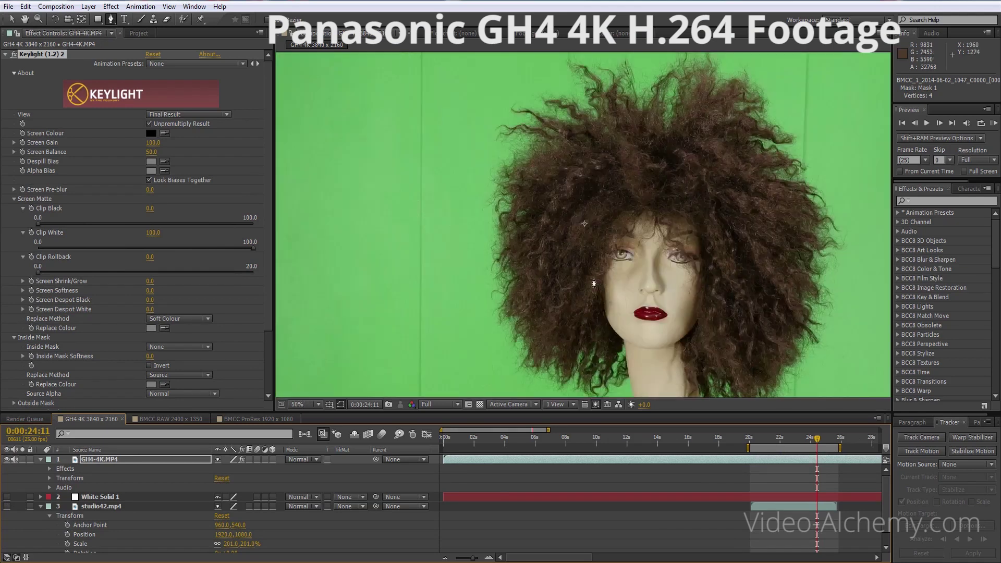
{"action": "key", "text": "period"}
{"action": "key", "text": "period"}
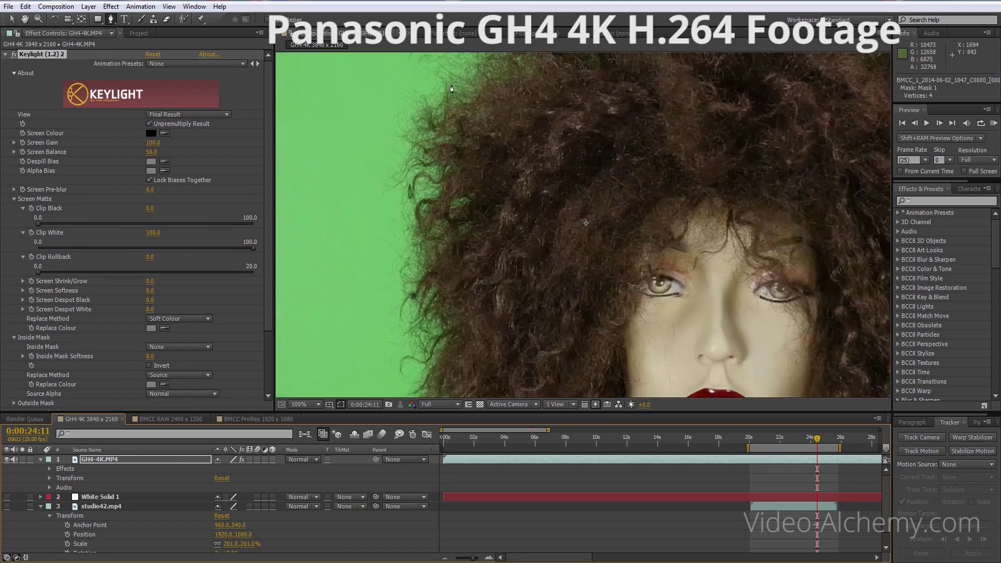
{"action": "key", "text": "period"}
{"action": "key", "text": "period"}
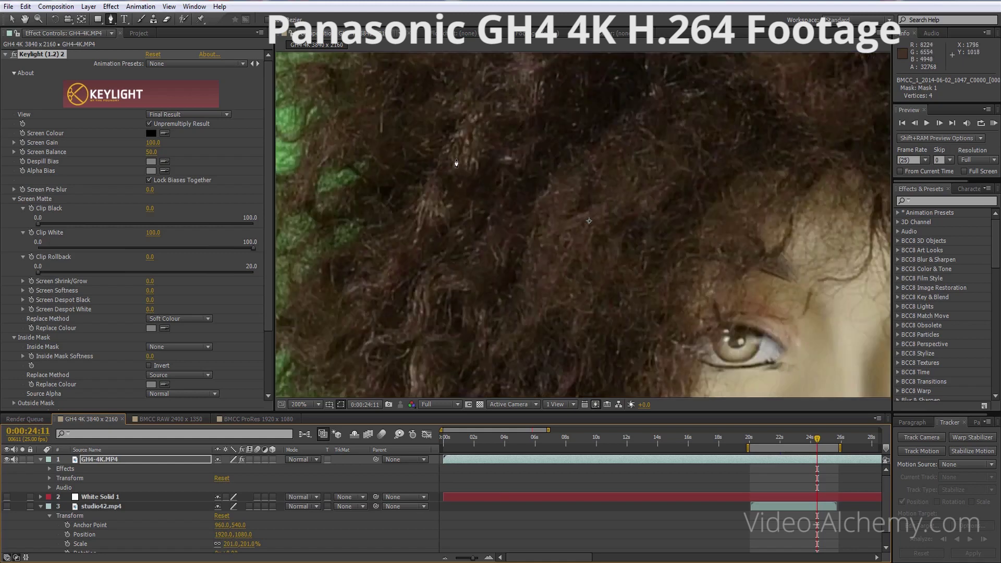
{"action": "left_click_drag", "start_coordinate": [398, 102], "coordinate": [672, 225]}
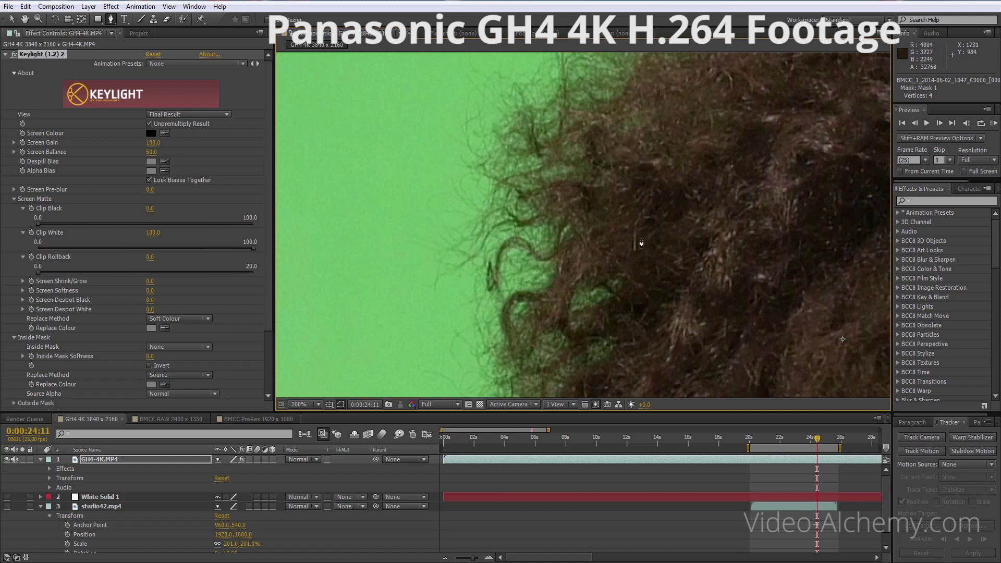
- Review the full GH4 frame at 25%, and inspect the fine hair strands against the green at 400%
{"action": "key", "text": "comma"}
{"action": "key", "text": "comma"}
{"action": "key", "text": "comma"}
{"action": "key", "text": "comma"}
{"action": "key", "text": "comma"}
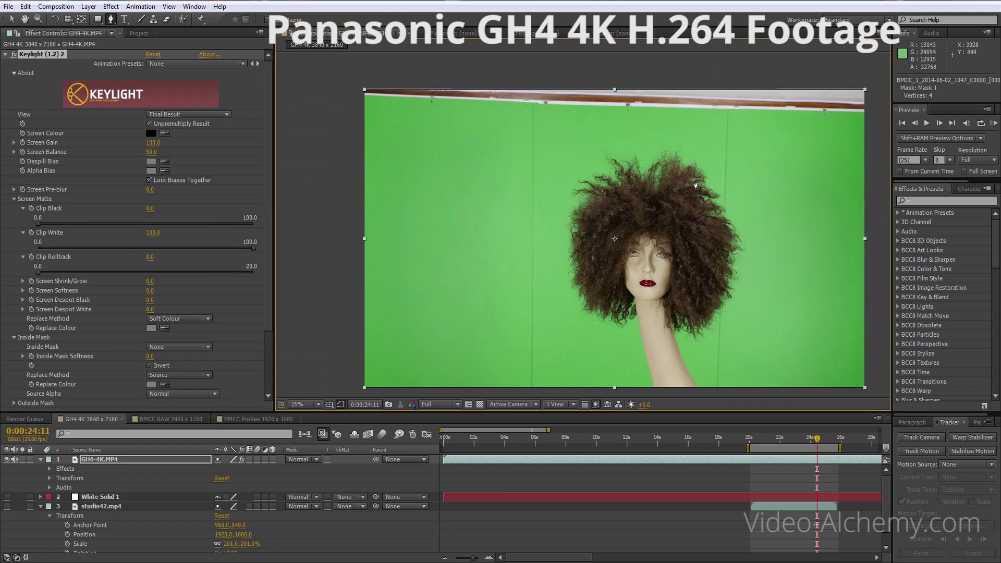
{"action": "key", "text": "period"}
{"action": "key", "text": "period"}
{"action": "key", "text": "period"}
{"action": "key", "text": "period"}
{"action": "key", "text": "period"}
{"action": "key", "text": "period"}
{"action": "key", "text": "period"}
{"action": "key", "text": "period"}
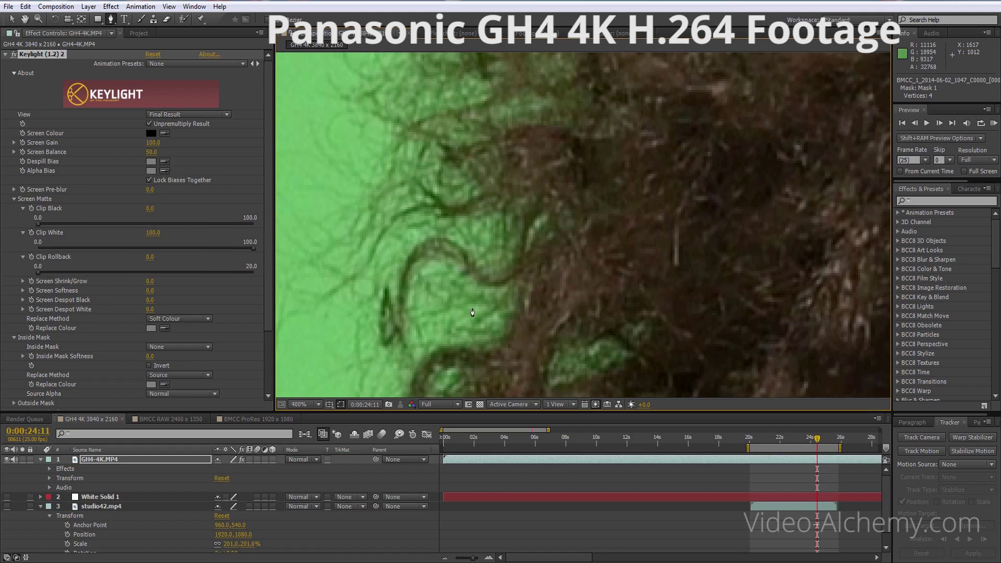
- Draw a closed four-point mask on GH4-4K.MP4 around the mannequin's head and hair, keeping its lower edge below the hair
{"action": "key", "text": "comma"}
{"action": "key", "text": "comma"}
{"action": "key", "text": "comma"}
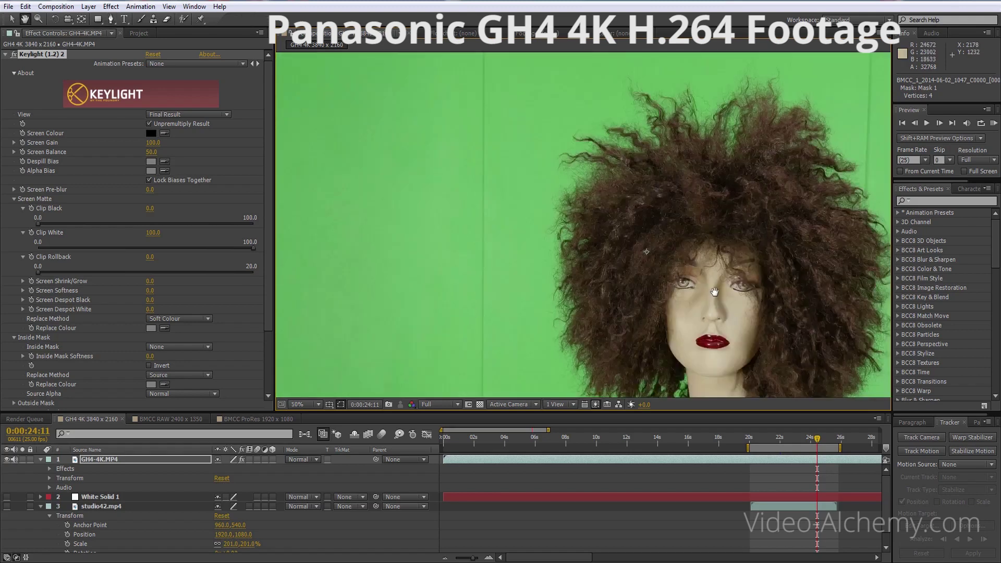
{"action": "key", "text": "comma"}
{"action": "key", "text": "comma"}
{"action": "key", "text": "comma"}
{"action": "key", "text": "comma"}
{"action": "key", "text": "period"}
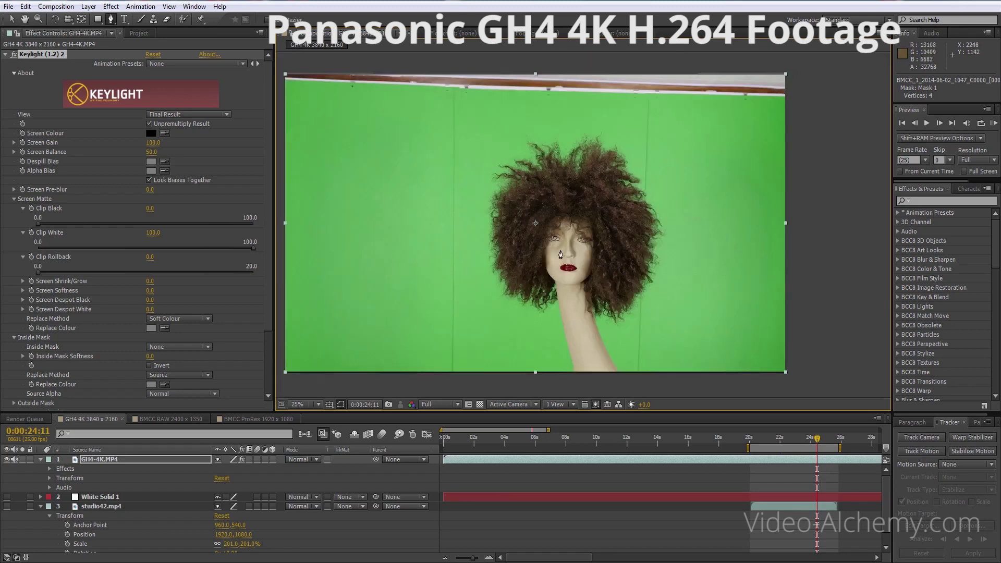
{"action": "left_click", "coordinate": [671, 119]}
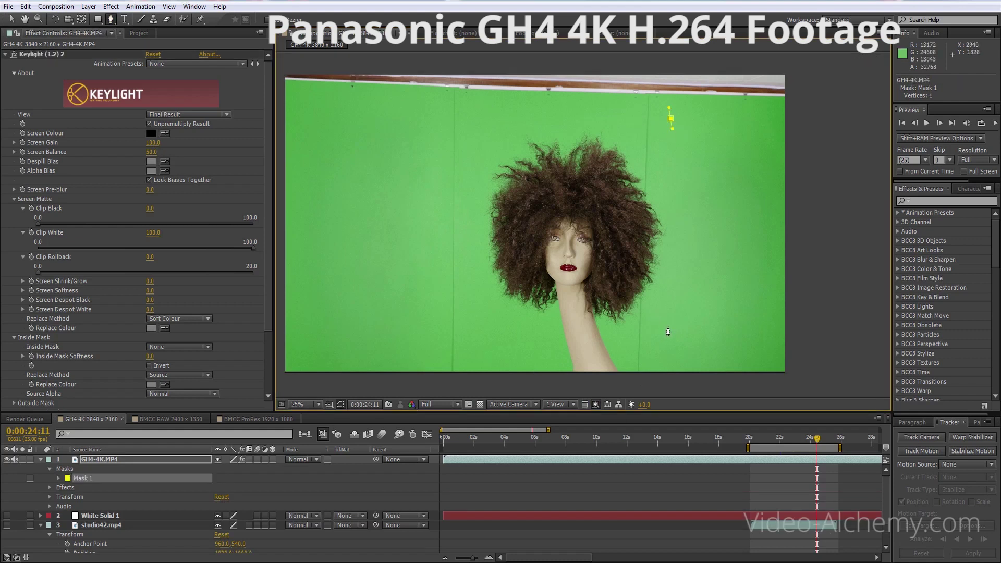
{"action": "left_click", "coordinate": [668, 321]}
{"action": "left_click", "coordinate": [469, 320]}
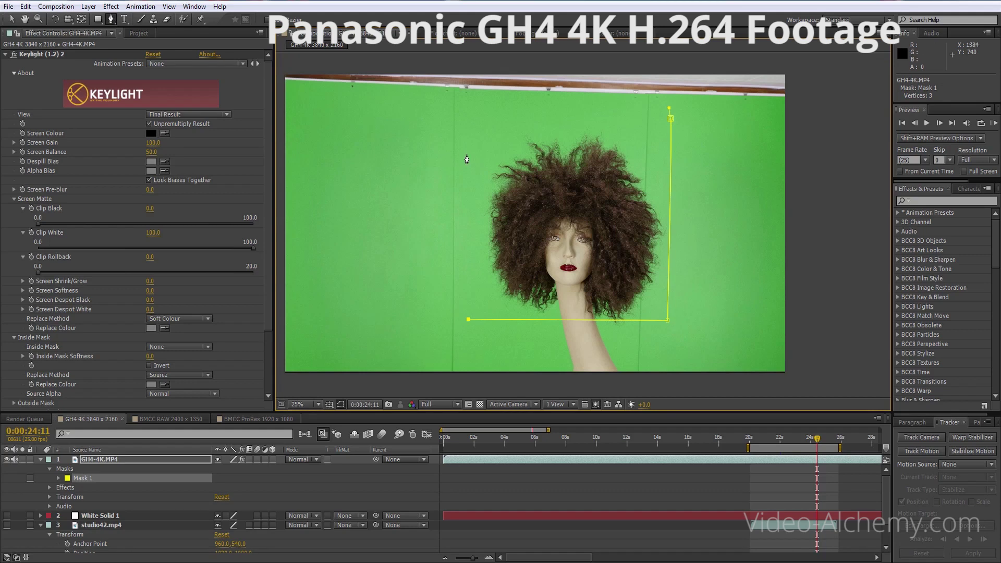
{"action": "left_click_drag", "start_coordinate": [667, 320], "coordinate": [665, 339]}
{"action": "left_click_drag", "start_coordinate": [468, 320], "coordinate": [468, 336]}
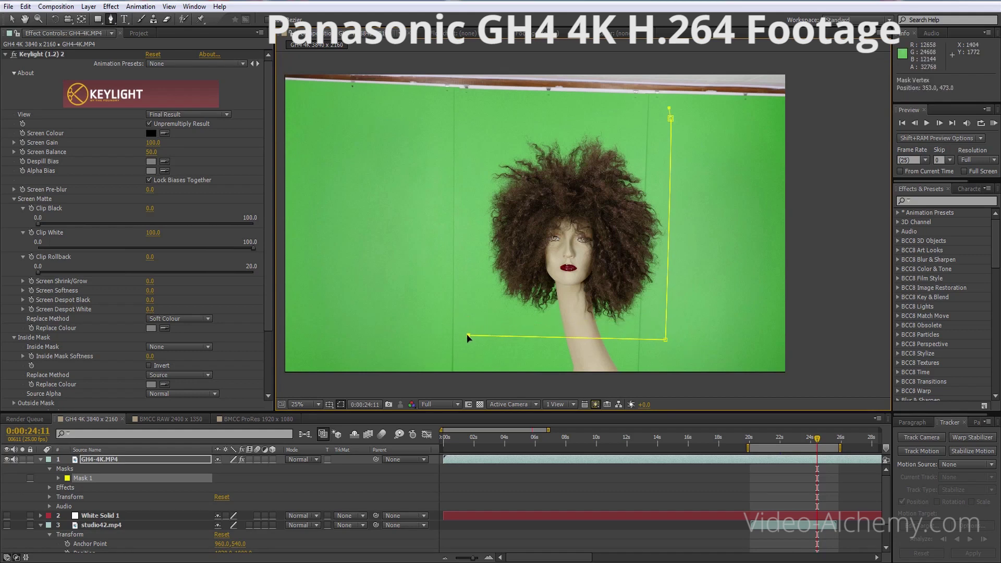
{"action": "left_click", "coordinate": [467, 104]}
{"action": "left_click", "coordinate": [670, 119]}
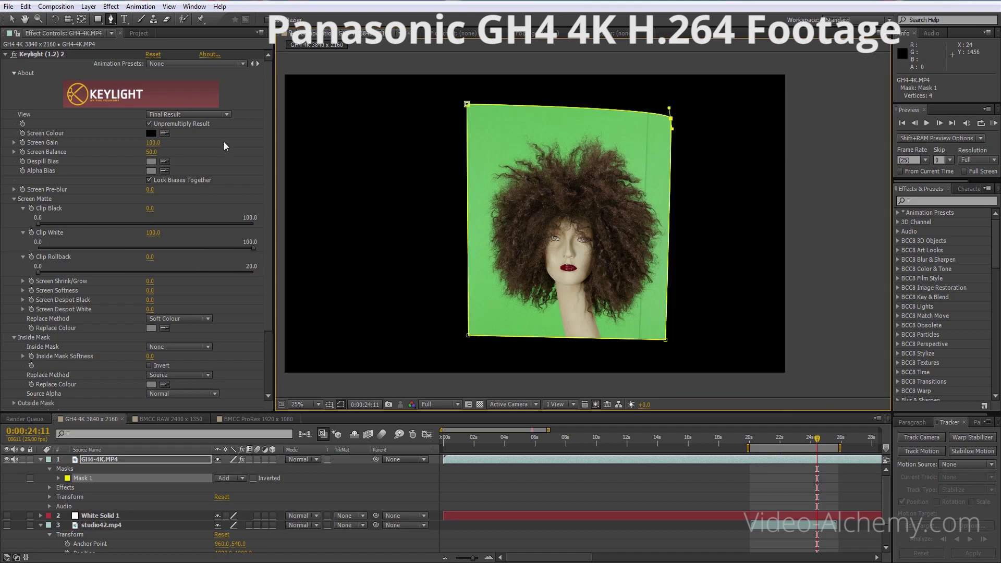
- Sample the green backdrop inside the mask as Keylight's Screen Colour and turn off Unpremultiply Result
{"action": "left_click", "coordinate": [164, 134]}
{"action": "left_click", "coordinate": [508, 317]}
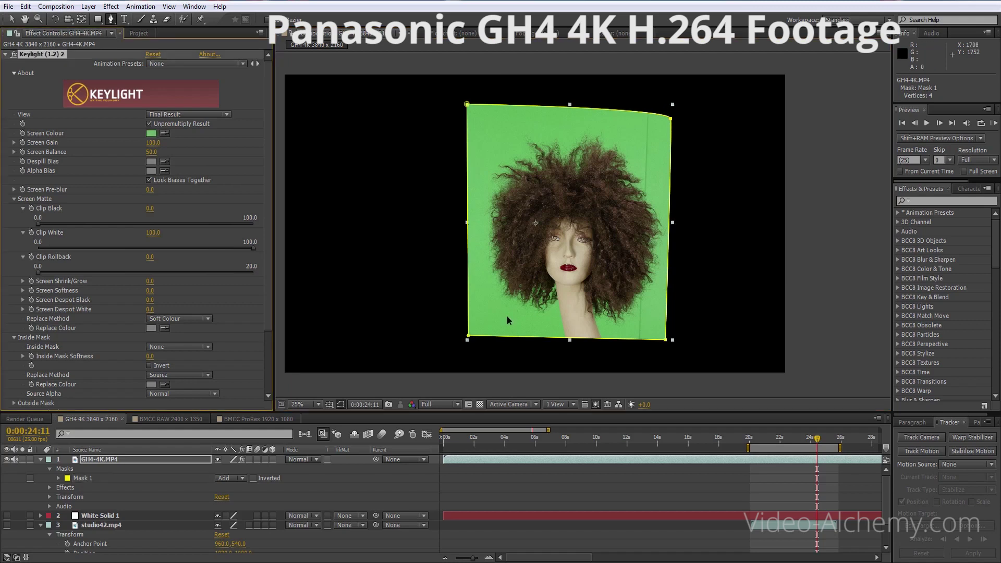
{"action": "left_click", "coordinate": [149, 124]}
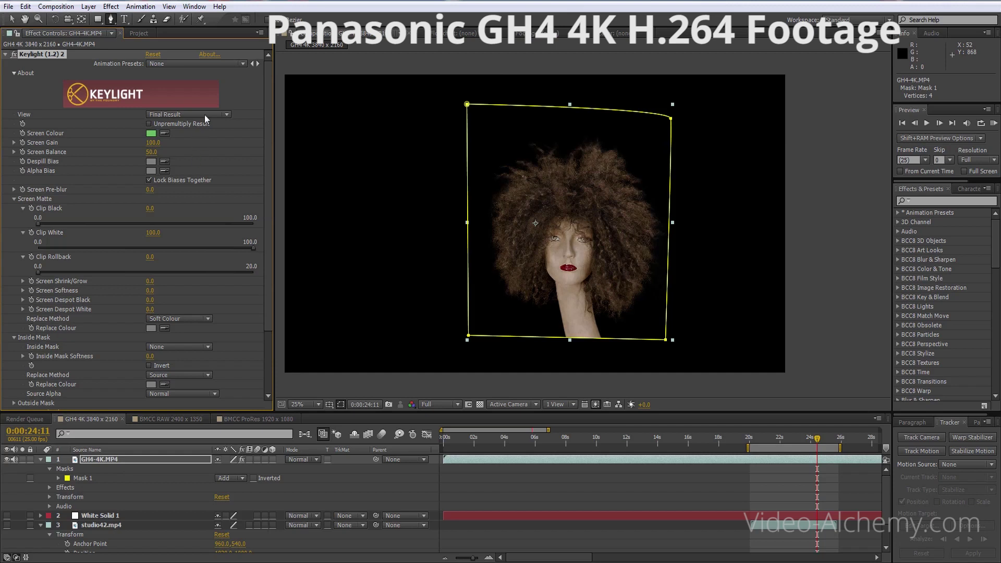
- Switch Keylight's view to Screen Matte and set Clip Black to 16.0
{"action": "left_click", "coordinate": [228, 114]}
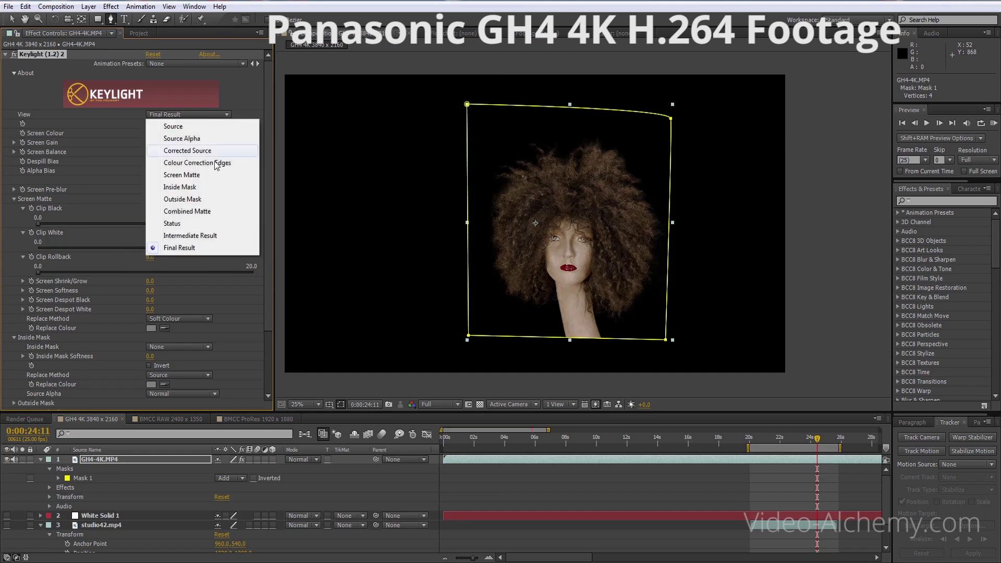
{"action": "left_click", "coordinate": [179, 176]}
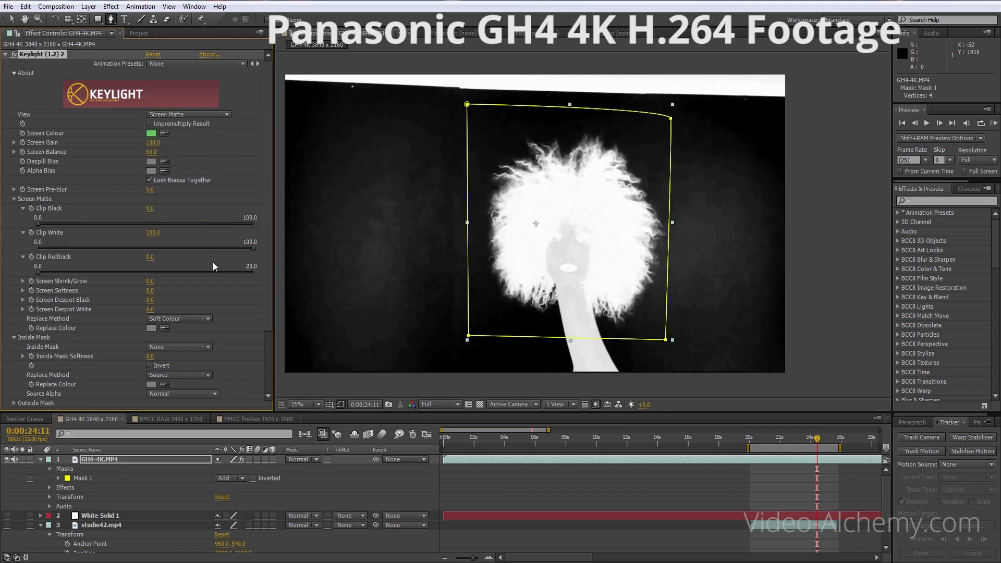
{"action": "left_click_drag", "start_coordinate": [38, 223], "coordinate": [73, 226]}
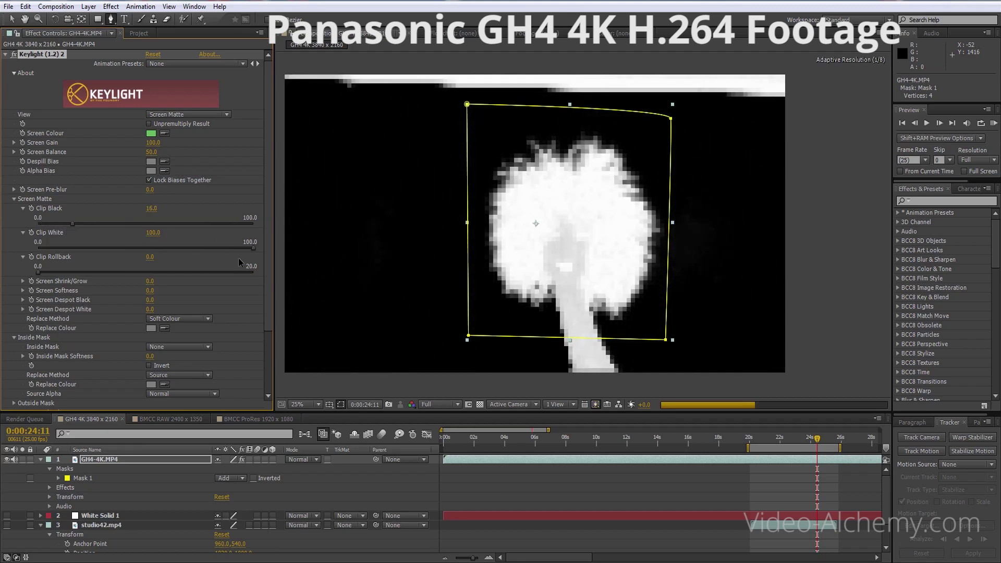
- Set Keylight's Clip White to 82.1, then raise Clip Black to about 21.2 while checking the matte in the Status view
{"action": "left_click_drag", "start_coordinate": [250, 246], "coordinate": [215, 252]}
{"action": "left_click", "coordinate": [184, 115]}
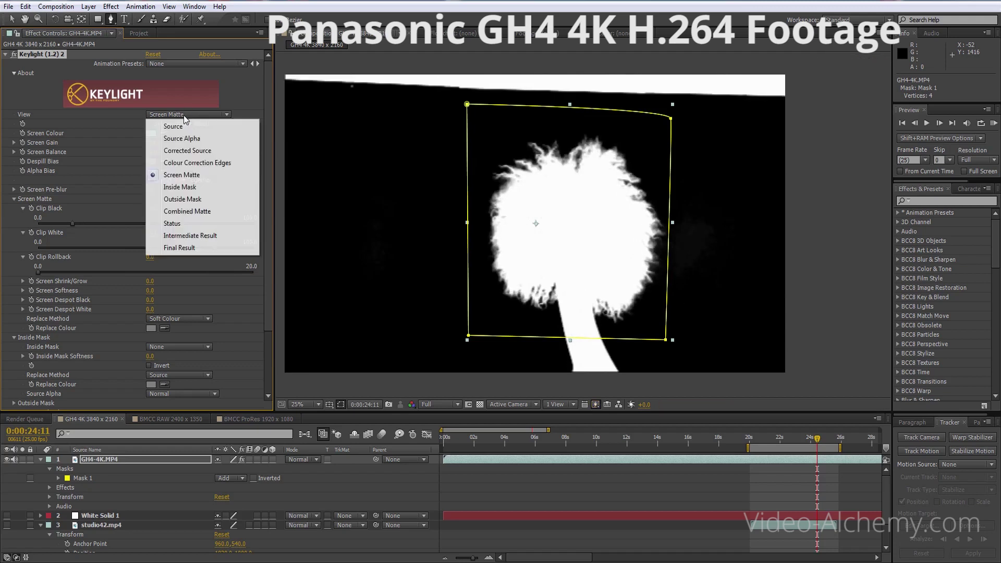
{"action": "left_click", "coordinate": [173, 224]}
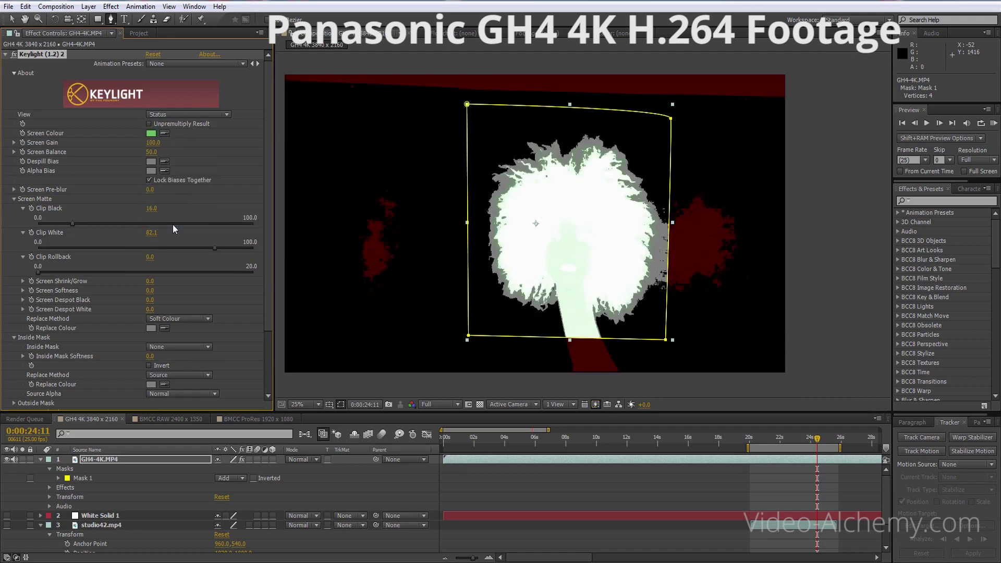
{"action": "left_click_drag", "start_coordinate": [71, 223], "coordinate": [83, 223]}
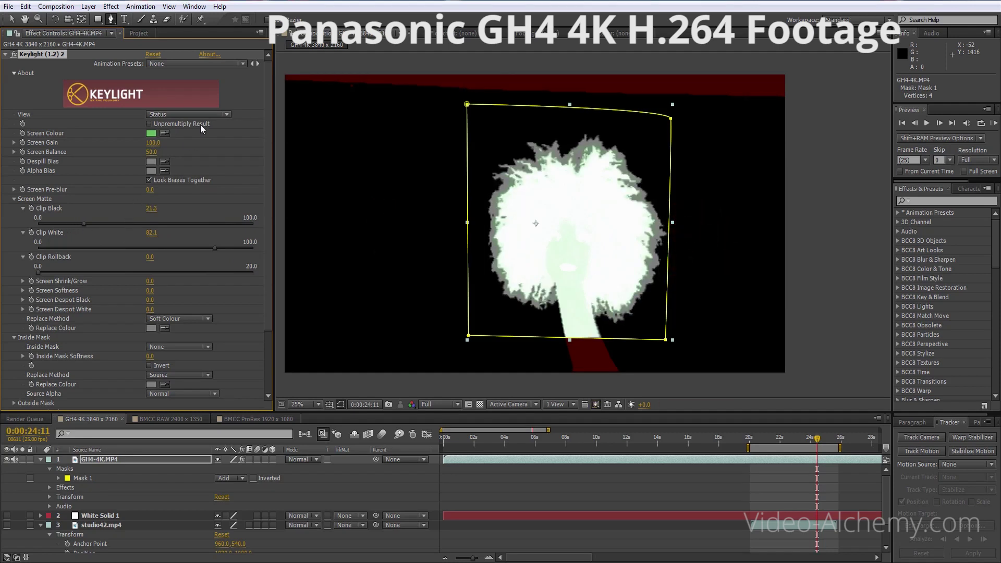
- Return Keylight's view to Final Result, show the studio42.mp4 background, and inspect the composited hair at 50% and 100%
{"action": "left_click", "coordinate": [224, 115]}
{"action": "left_click", "coordinate": [172, 252]}
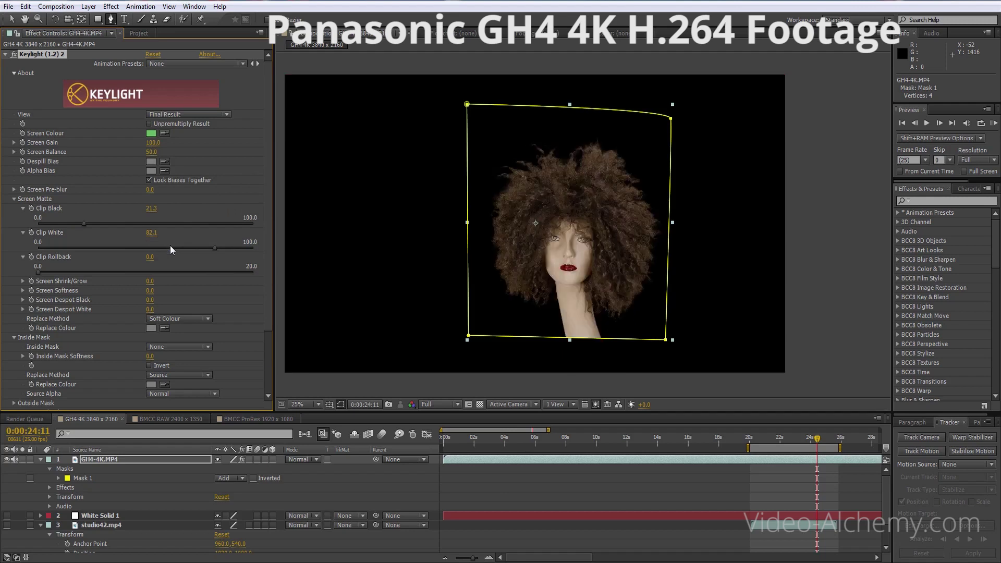
{"action": "scroll", "coordinate": [576, 249], "scroll_direction": "up", "scroll_amount": 2}
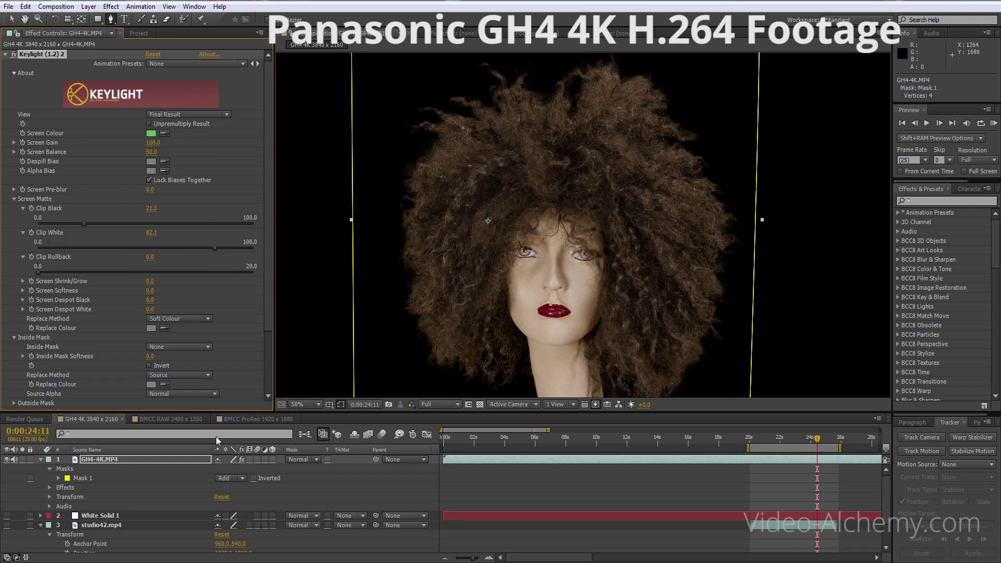
{"action": "left_click", "coordinate": [7, 526]}
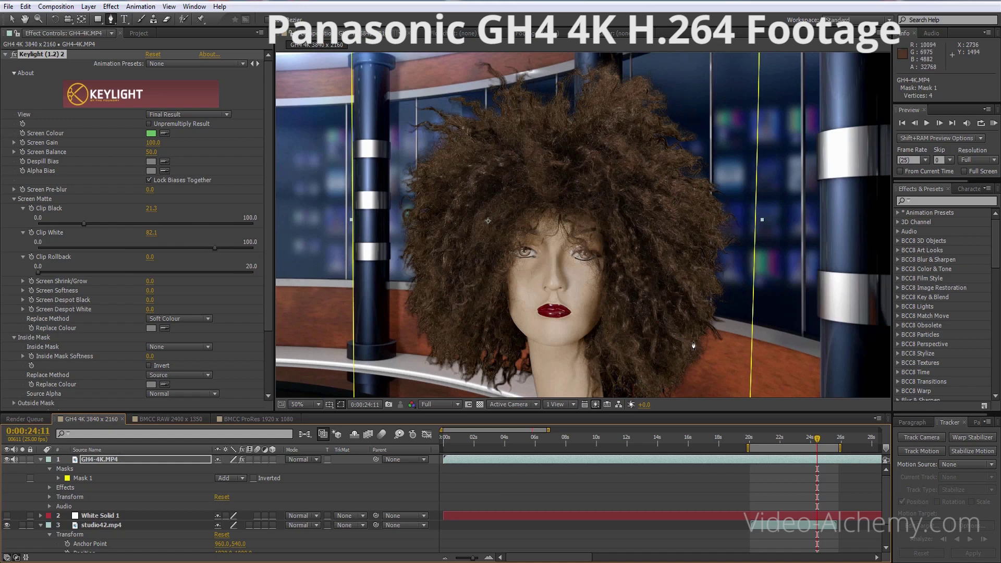
{"action": "key", "text": "period"}
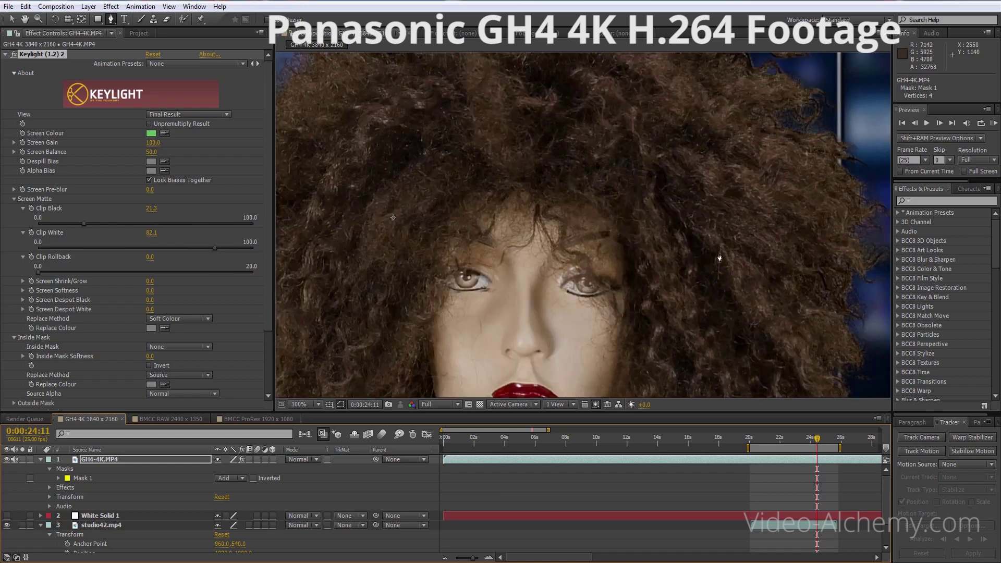
{"action": "key", "text": "comma"}
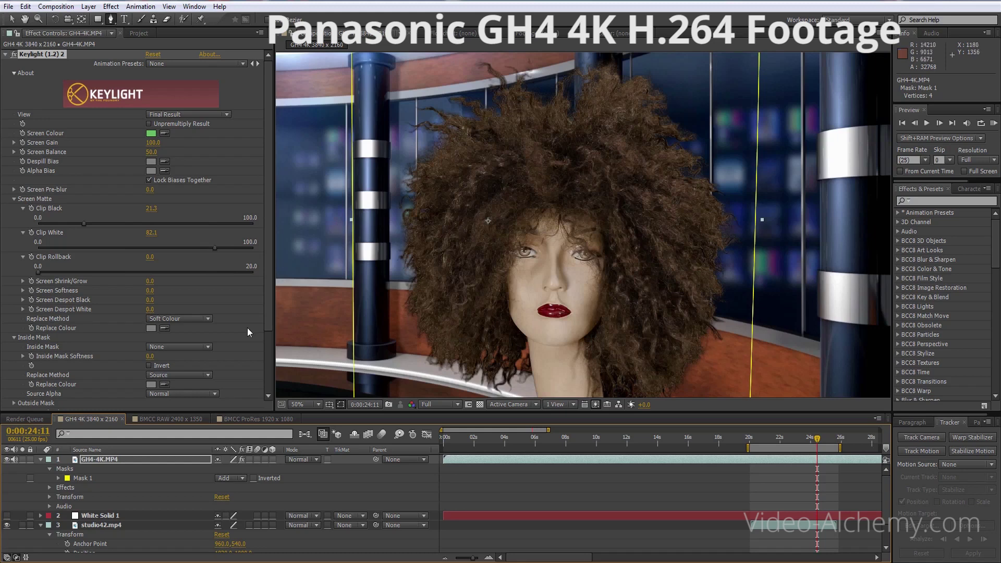
- Toggle the Simple Choker effect on GH4-4K.MP4, and swap the visible background from studio42.mp4 to White Solid 1
{"action": "left_click_drag", "start_coordinate": [266, 318], "coordinate": [266, 390]}
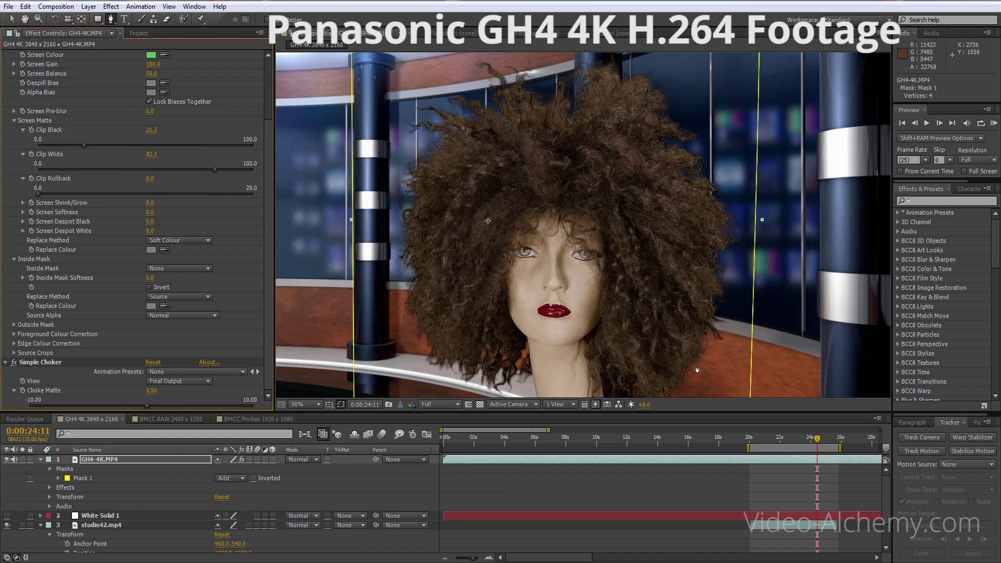
{"action": "left_click", "coordinate": [14, 362]}
{"action": "left_click", "coordinate": [7, 525]}
{"action": "left_click", "coordinate": [7, 515]}
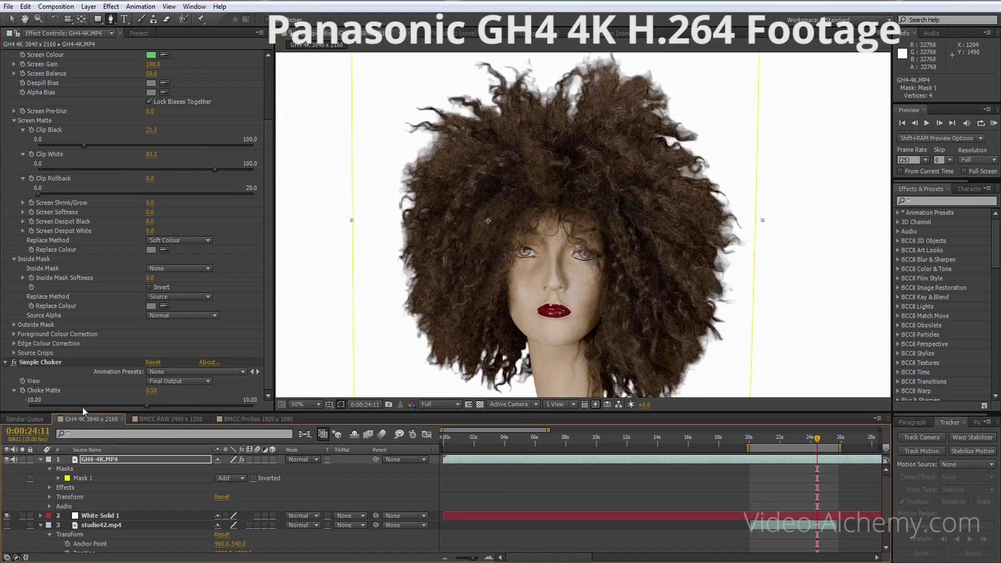
- Compare the hair edges against white with Simple Choker off and on, and check the key at 0:00:21:19
{"action": "left_click", "coordinate": [14, 363]}
{"action": "left_click", "coordinate": [14, 363]}
{"action": "left_click", "coordinate": [15, 364]}
{"action": "left_click", "coordinate": [14, 364]}
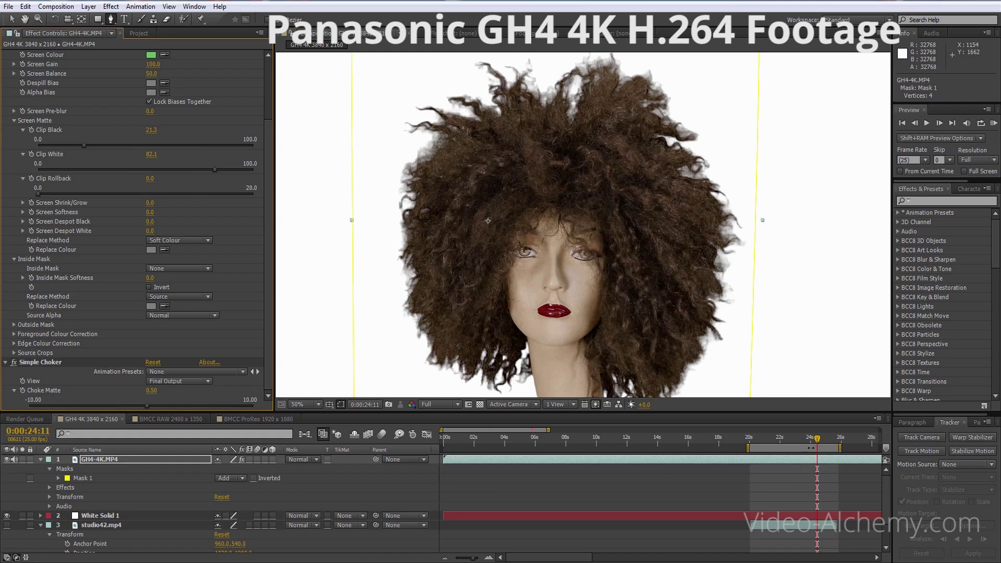
{"action": "left_click", "coordinate": [817, 439]}
{"action": "left_click", "coordinate": [777, 441]}
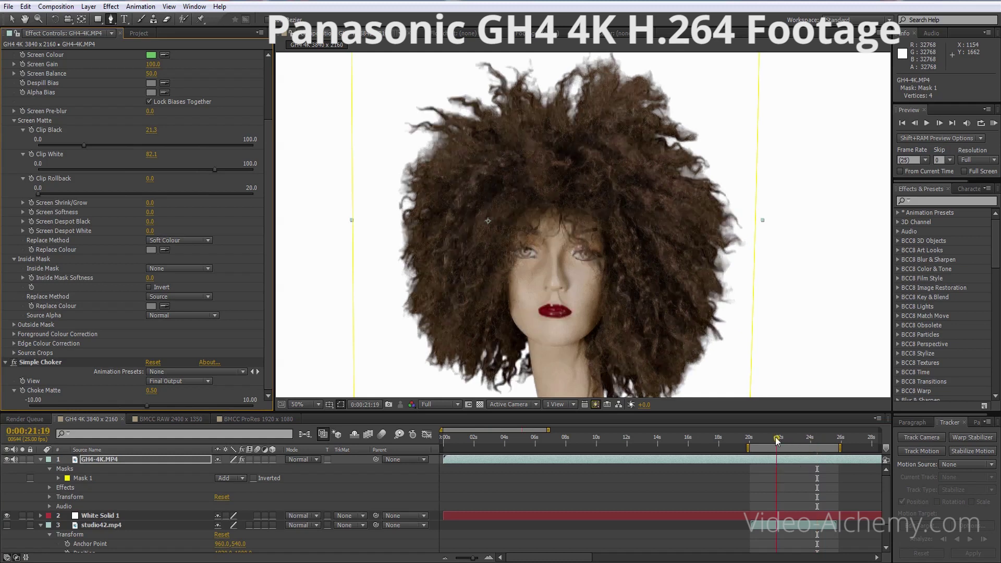